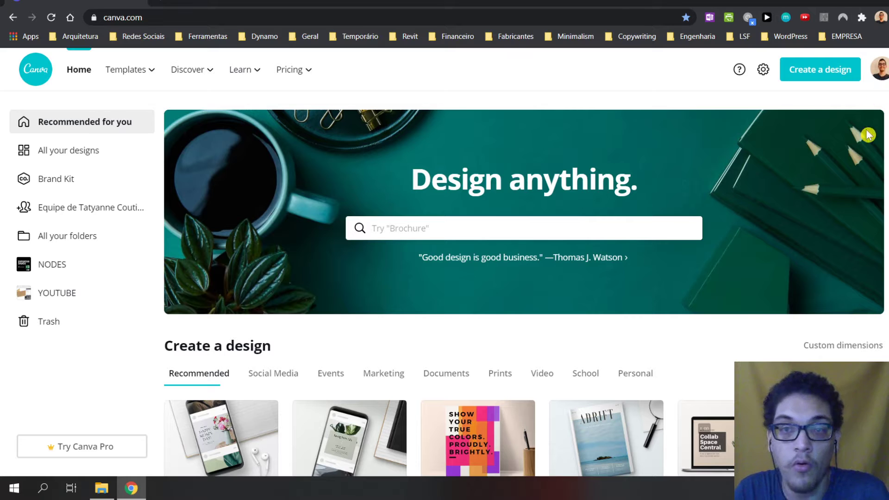
Scroll the home page to the Instagram Posts row and show all its templates
{"action": "scroll", "coordinate": [368, 210], "scroll_direction": "down", "scroll_amount": 6}
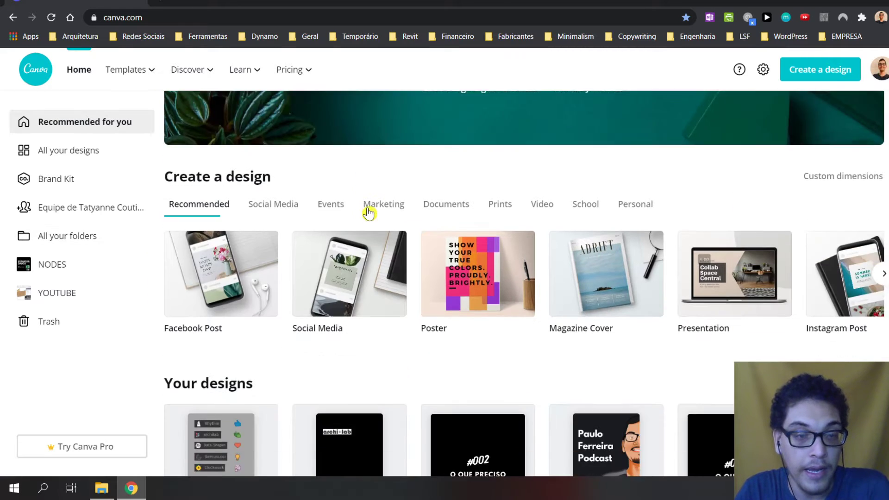
{"action": "scroll", "coordinate": [368, 213], "scroll_direction": "down", "scroll_amount": 4}
{"action": "scroll", "coordinate": [368, 213], "scroll_direction": "down", "scroll_amount": 3}
{"action": "scroll", "coordinate": [352, 185], "scroll_direction": "up", "scroll_amount": 1}
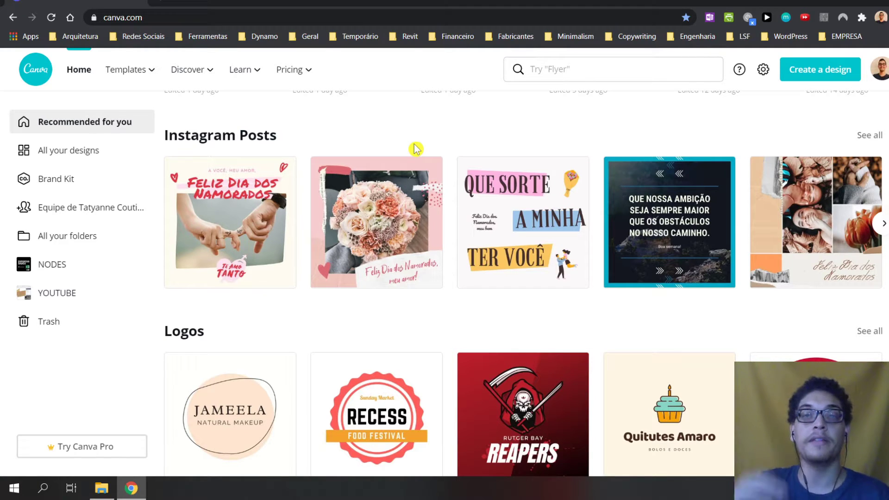
{"action": "left_click", "coordinate": [873, 139]}
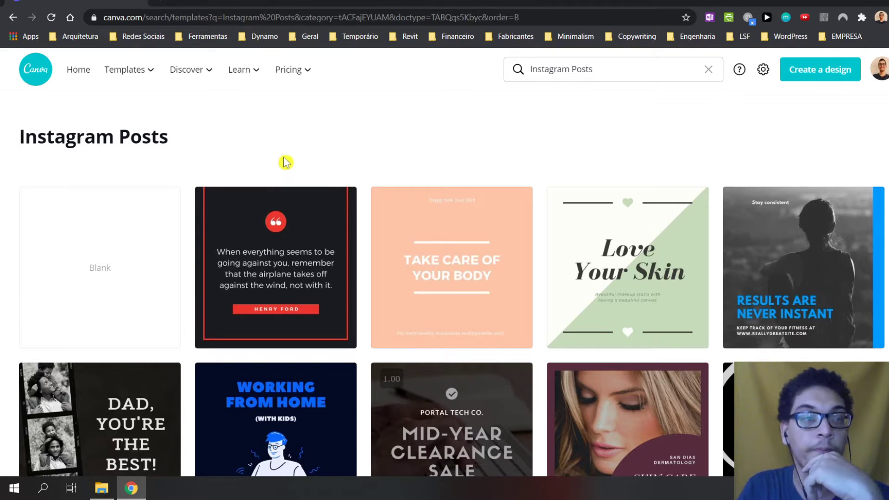
{"action": "scroll", "coordinate": [300, 231], "scroll_direction": "down", "scroll_amount": 1}
{"action": "scroll", "coordinate": [324, 299], "scroll_direction": "down", "scroll_amount": 5}
{"action": "scroll", "coordinate": [324, 298], "scroll_direction": "down", "scroll_amount": 4}
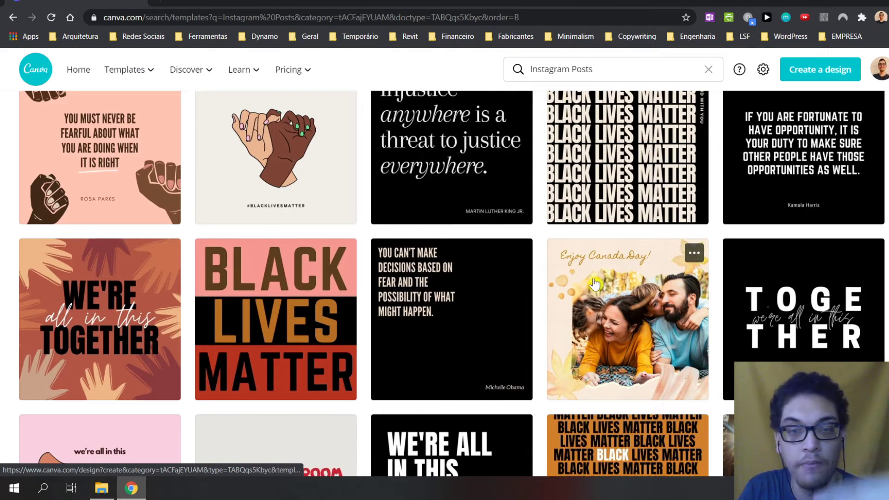
{"action": "scroll", "coordinate": [403, 268], "scroll_direction": "down", "scroll_amount": 3}
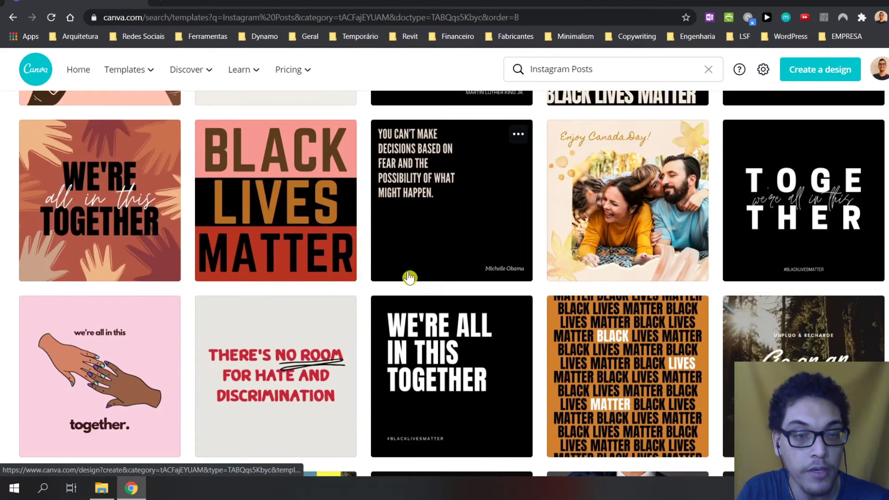
{"action": "scroll", "coordinate": [408, 278], "scroll_direction": "down", "scroll_amount": 2}
{"action": "scroll", "coordinate": [324, 268], "scroll_direction": "down", "scroll_amount": 4}
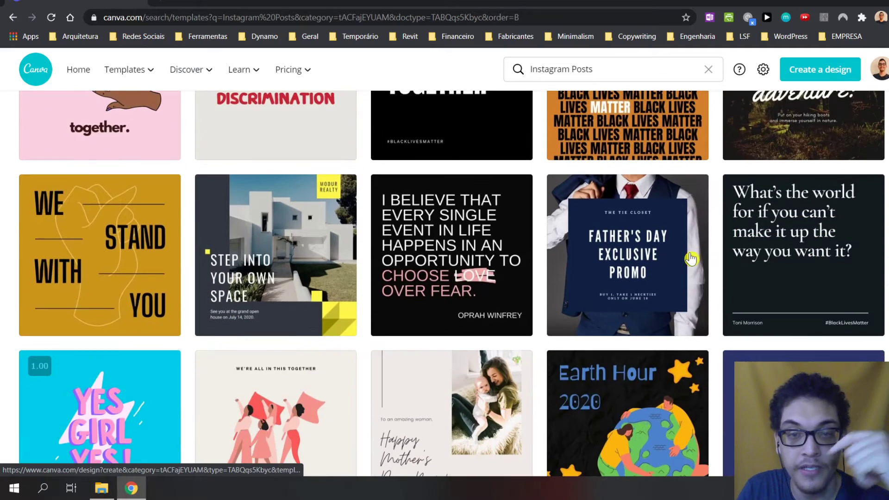
{"action": "scroll", "coordinate": [591, 304], "scroll_direction": "up", "scroll_amount": 4}
{"action": "scroll", "coordinate": [591, 305], "scroll_direction": "up", "scroll_amount": 6}
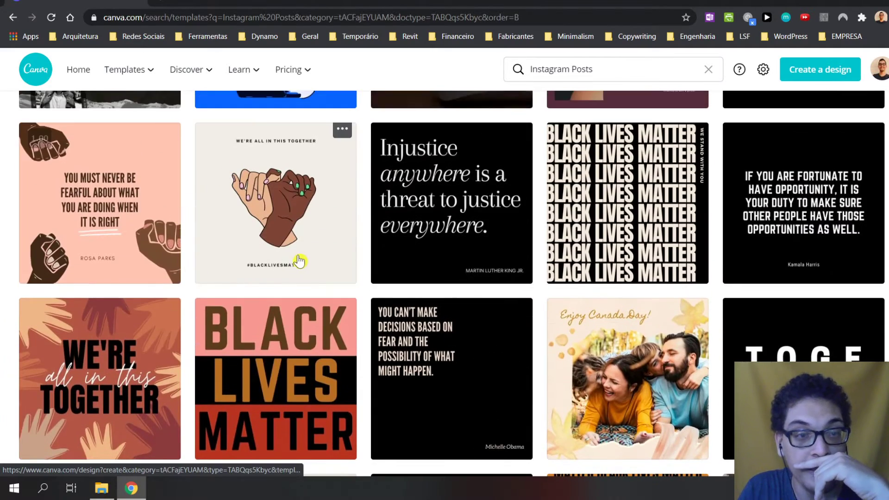
{"action": "scroll", "coordinate": [289, 245], "scroll_direction": "down", "scroll_amount": 1}
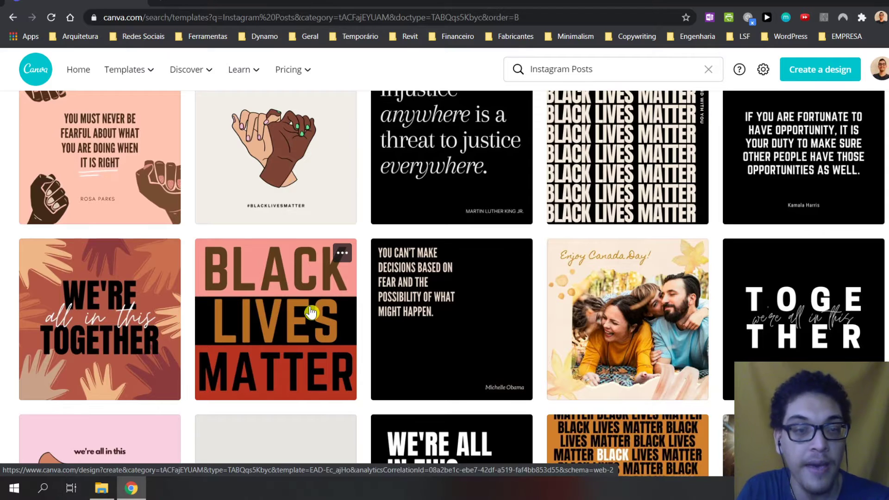
{"action": "scroll", "coordinate": [298, 302], "scroll_direction": "up", "scroll_amount": 1}
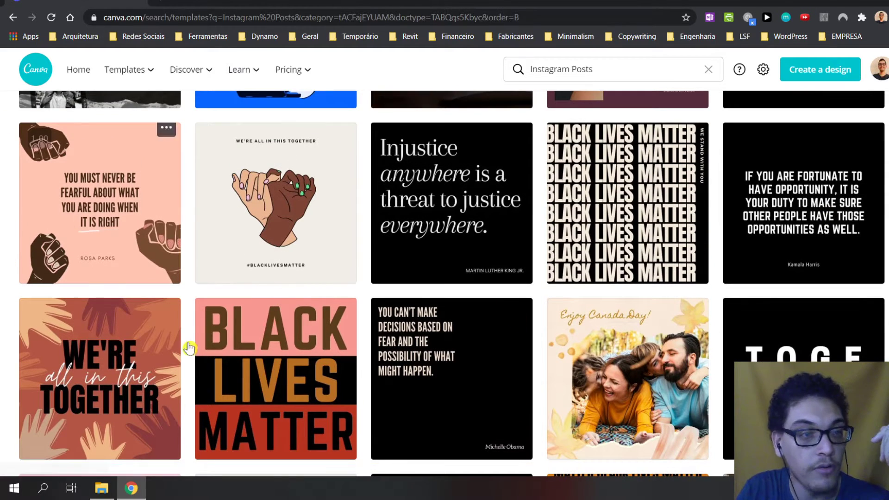
{"action": "scroll", "coordinate": [661, 237], "scroll_direction": "up", "scroll_amount": 3}
{"action": "scroll", "coordinate": [418, 206], "scroll_direction": "down", "scroll_amount": 2}
{"action": "scroll", "coordinate": [418, 208], "scroll_direction": "down", "scroll_amount": 2}
{"action": "scroll", "coordinate": [418, 208], "scroll_direction": "up", "scroll_amount": 5}
{"action": "scroll", "coordinate": [418, 208], "scroll_direction": "down", "scroll_amount": 5}
{"action": "scroll", "coordinate": [418, 206], "scroll_direction": "down", "scroll_amount": 4}
{"action": "scroll", "coordinate": [419, 207], "scroll_direction": "down", "scroll_amount": 2}
{"action": "scroll", "coordinate": [418, 206], "scroll_direction": "down", "scroll_amount": 3}
{"action": "scroll", "coordinate": [418, 207], "scroll_direction": "down", "scroll_amount": 2}
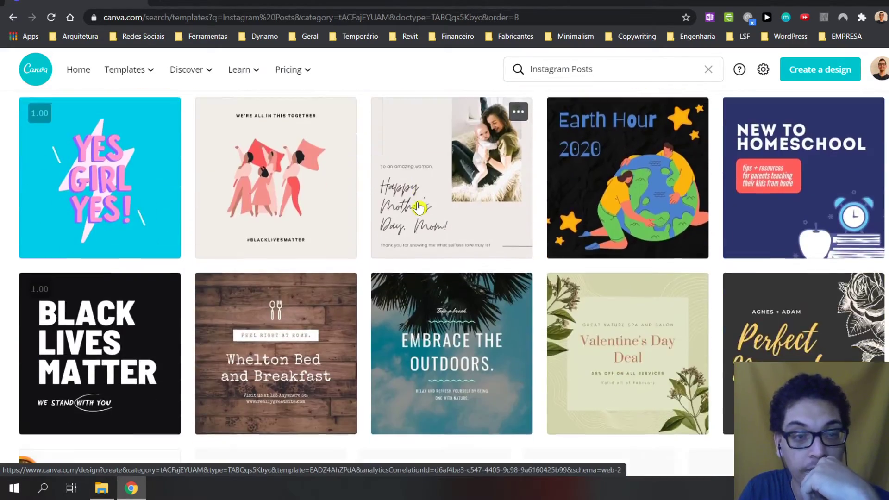
{"action": "scroll", "coordinate": [418, 208], "scroll_direction": "down", "scroll_amount": 5}
{"action": "scroll", "coordinate": [371, 357], "scroll_direction": "down", "scroll_amount": 3}
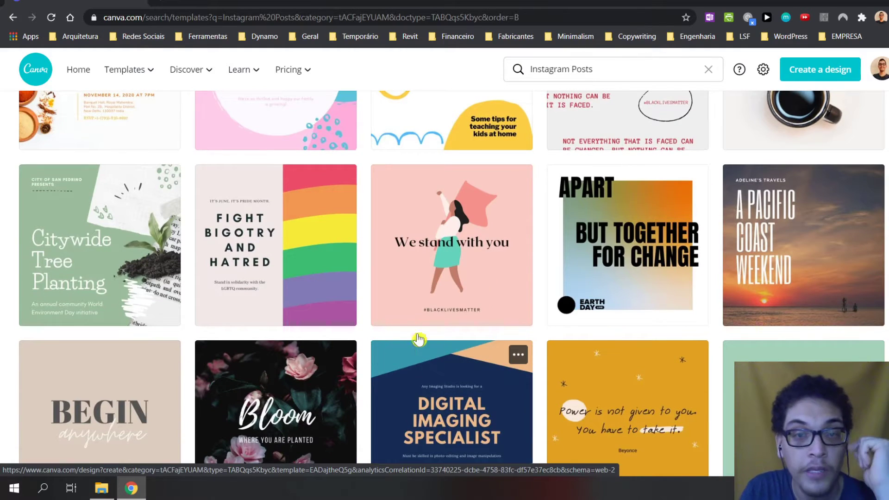
{"action": "scroll", "coordinate": [416, 338], "scroll_direction": "down", "scroll_amount": 3}
{"action": "scroll", "coordinate": [479, 282], "scroll_direction": "down", "scroll_amount": 3}
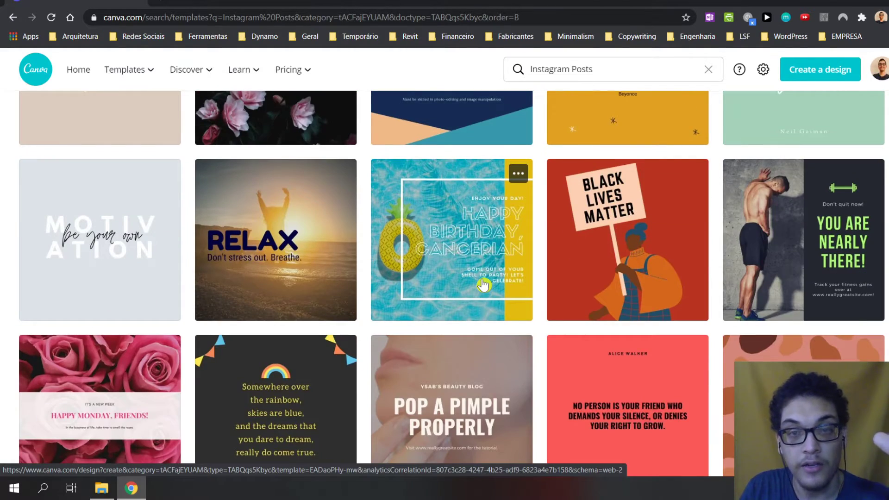
{"action": "scroll", "coordinate": [483, 285], "scroll_direction": "down", "scroll_amount": 2}
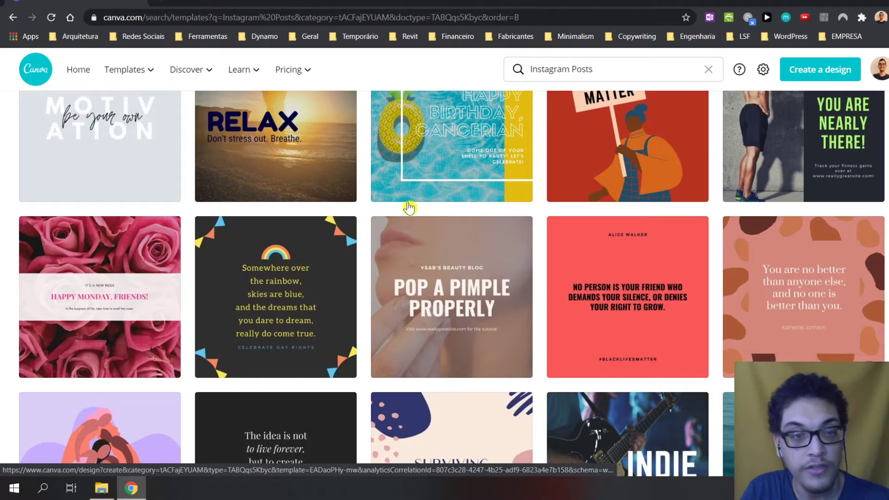
{"action": "scroll", "coordinate": [437, 241], "scroll_direction": "up", "scroll_amount": 4}
{"action": "scroll", "coordinate": [442, 273], "scroll_direction": "up", "scroll_amount": 6}
{"action": "scroll", "coordinate": [446, 298], "scroll_direction": "up", "scroll_amount": 5}
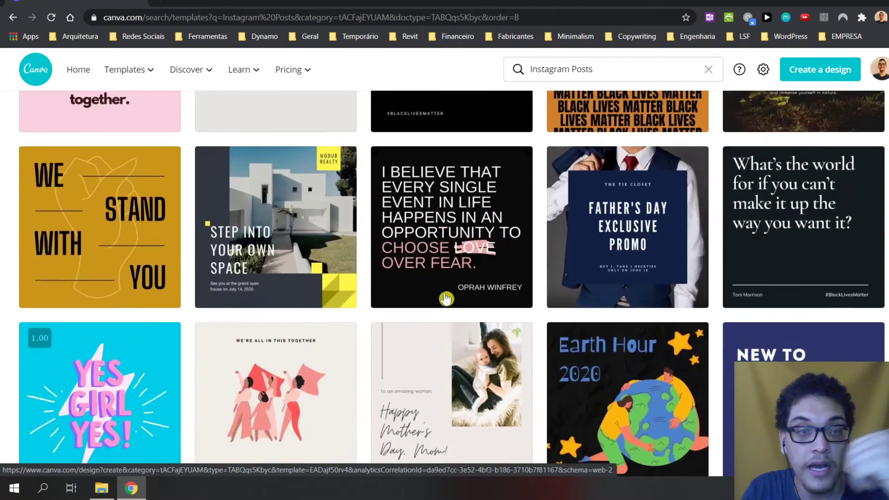
{"action": "scroll", "coordinate": [446, 298], "scroll_direction": "up", "scroll_amount": 5}
{"action": "scroll", "coordinate": [446, 299], "scroll_direction": "up", "scroll_amount": 5}
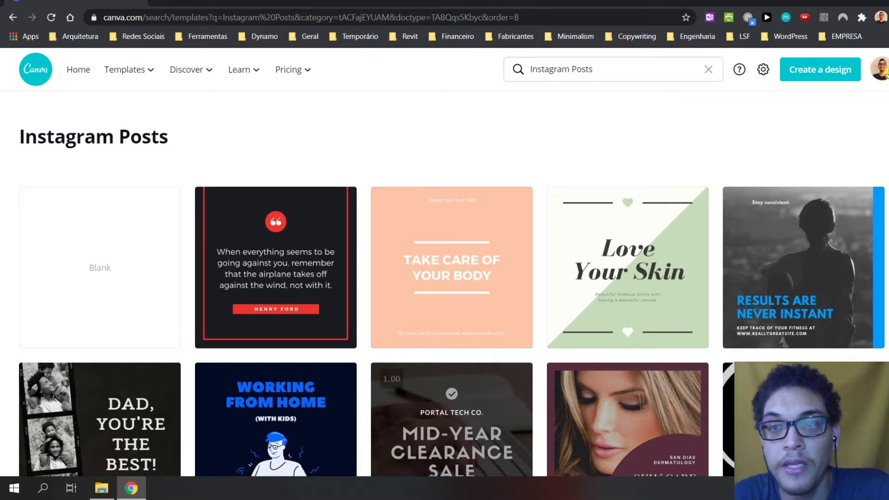
Go to All your designs and browse into the NODES and YOUTUBE folders
{"action": "left_click", "coordinate": [82, 76]}
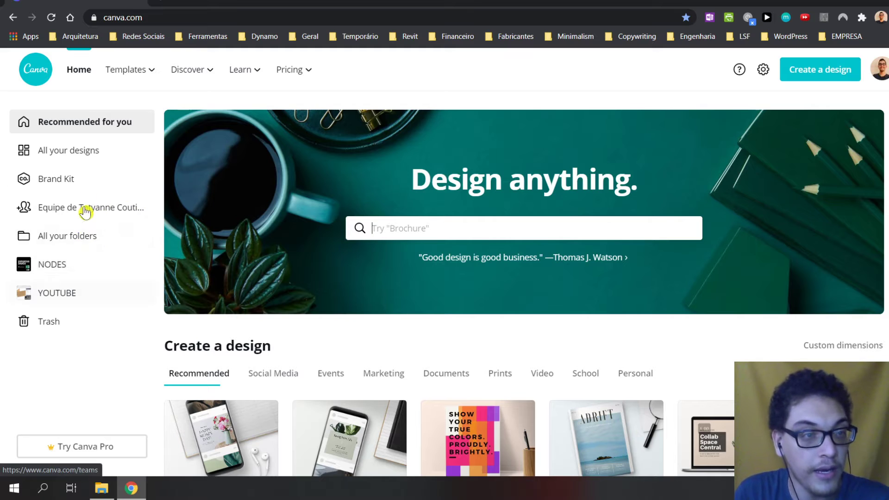
{"action": "left_click", "coordinate": [75, 150]}
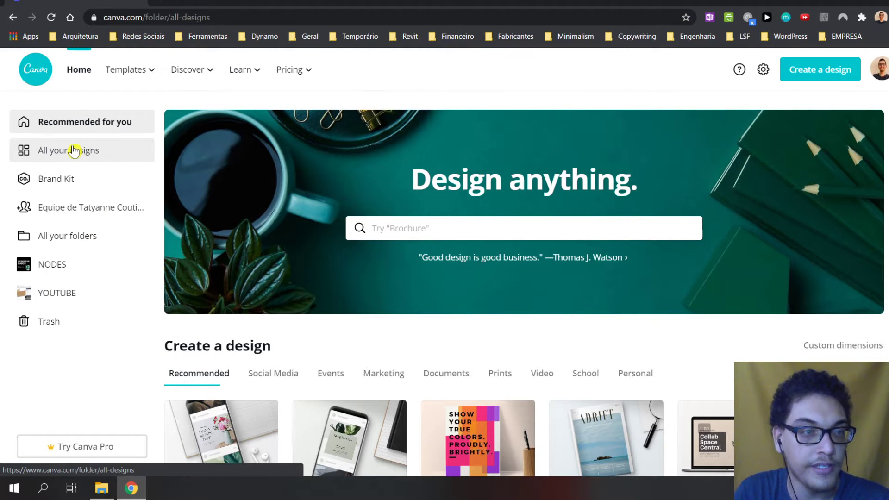
{"action": "mouse_move", "coordinate": [418, 234]}
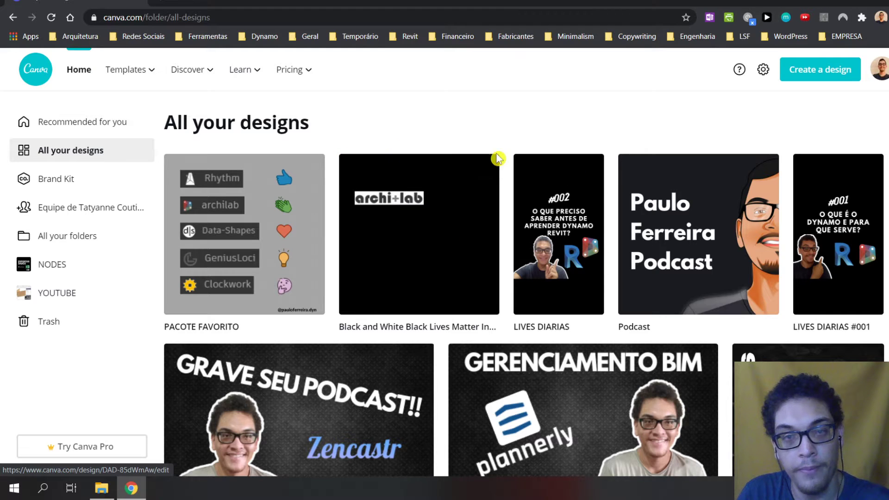
{"action": "scroll", "coordinate": [509, 139], "scroll_direction": "down", "scroll_amount": 1}
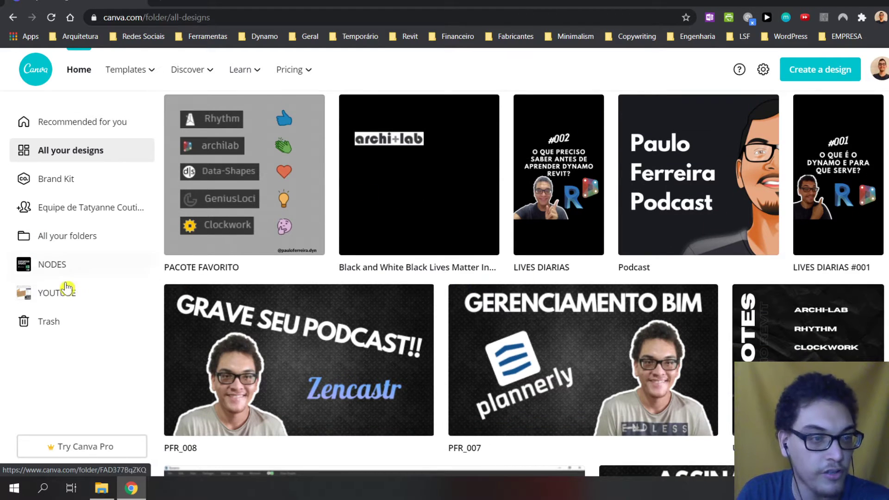
{"action": "left_click", "coordinate": [79, 267]}
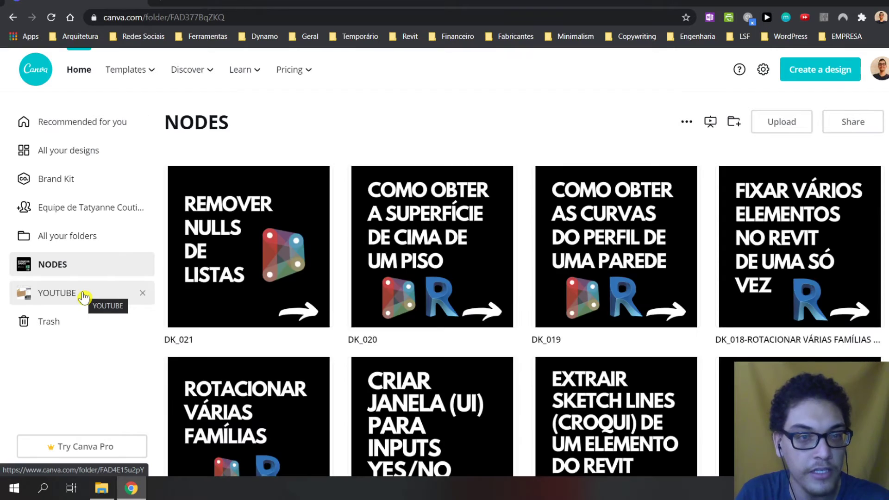
{"action": "left_click", "coordinate": [83, 295]}
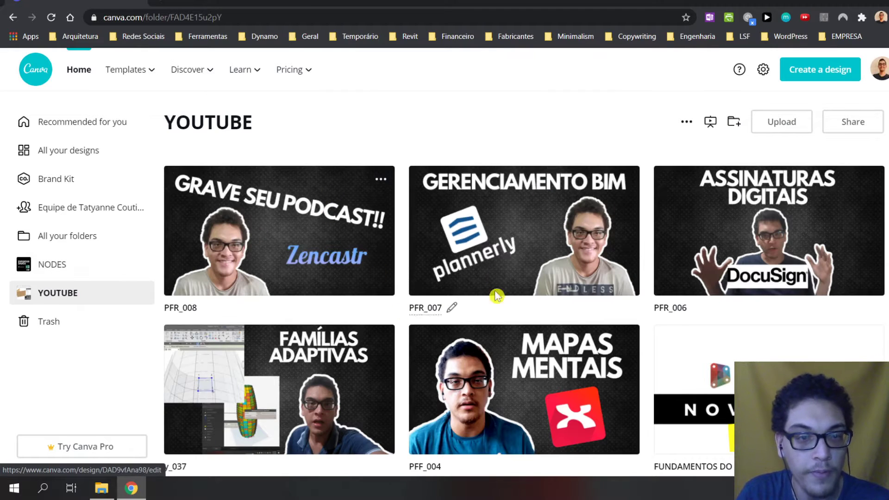
{"action": "left_click", "coordinate": [84, 157]}
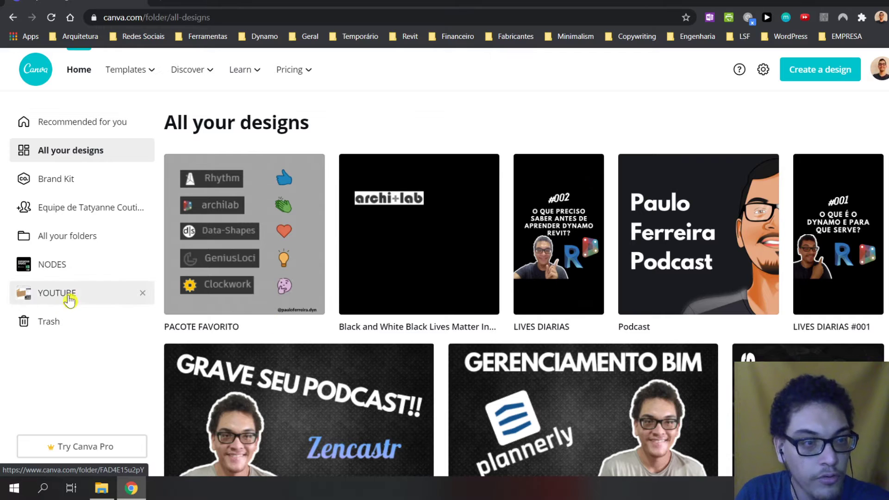
{"action": "left_click", "coordinate": [72, 293]}
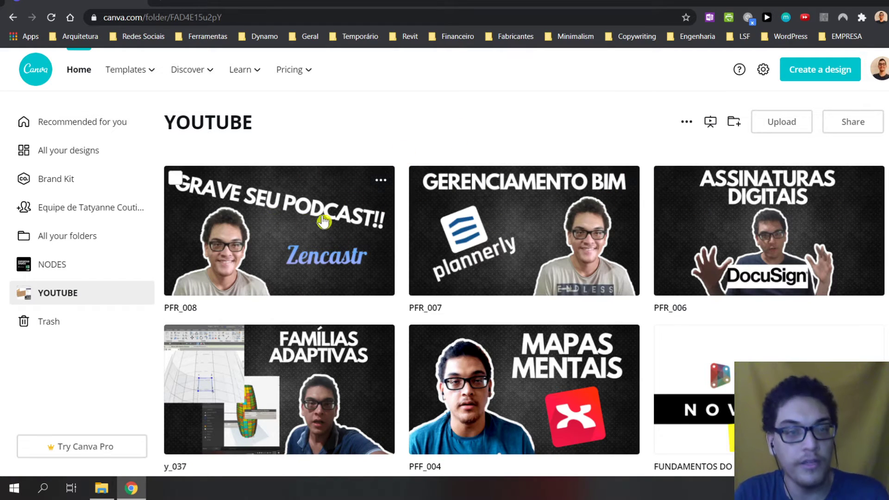
Duplicate PFR_008, rename the copy PFR_009, and open it in the editor
{"action": "left_click", "coordinate": [382, 185]}
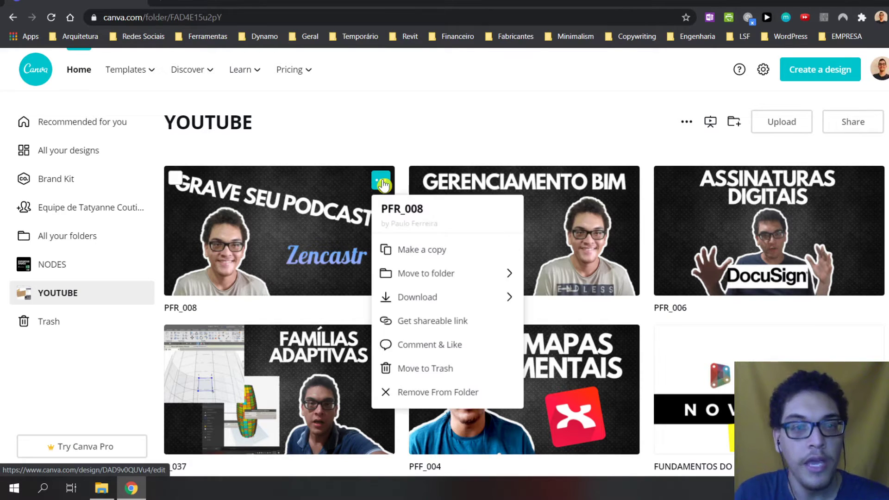
{"action": "left_click", "coordinate": [449, 258]}
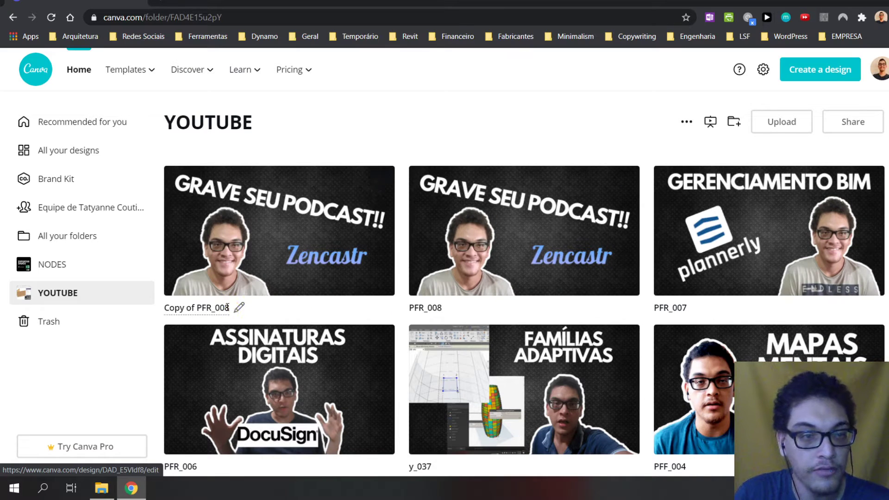
{"action": "left_click", "coordinate": [238, 307]}
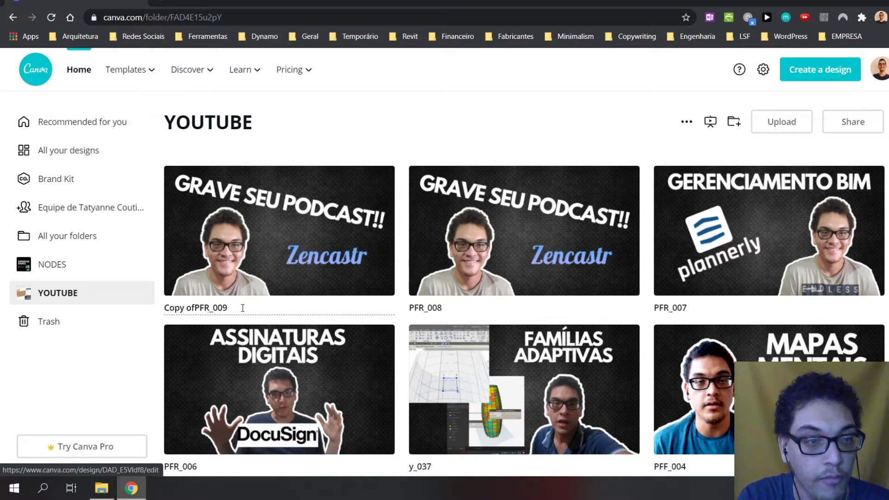
{"action": "left_click", "coordinate": [293, 209]}
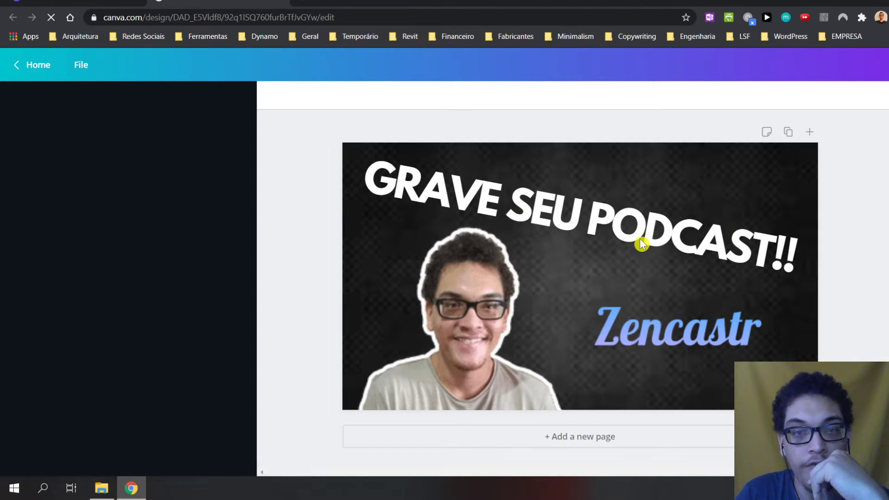
{"action": "left_click", "coordinate": [643, 240]}
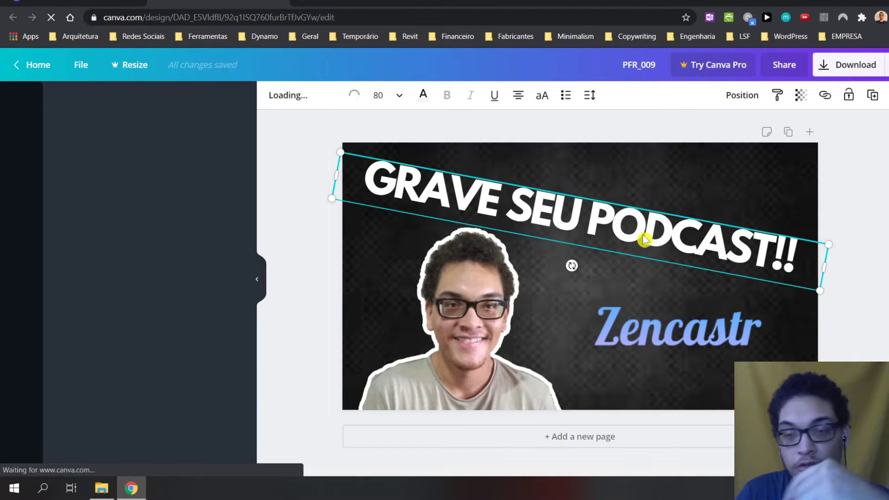
Delete the person photo and the Zencastr text from the thumbnail
{"action": "left_click", "coordinate": [487, 296]}
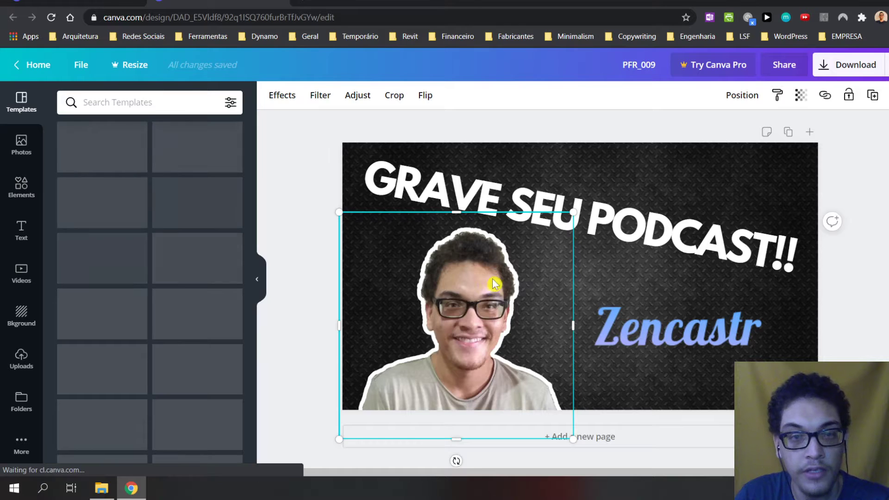
{"action": "key", "text": "Delete"}
{"action": "left_click", "coordinate": [664, 323]}
{"action": "key", "text": "Delete"}
{"action": "left_click", "coordinate": [601, 238]}
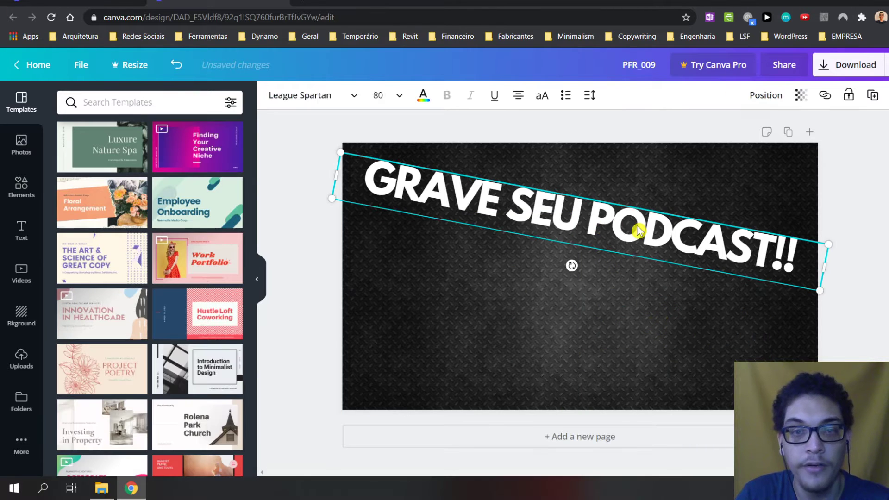
Replace the title with 'DIMINUIR TAMANHO DO VÍDEO' and rotate it level to 0°
{"action": "double_click", "coordinate": [639, 230]}
{"action": "key", "text": "ctrl+a"}
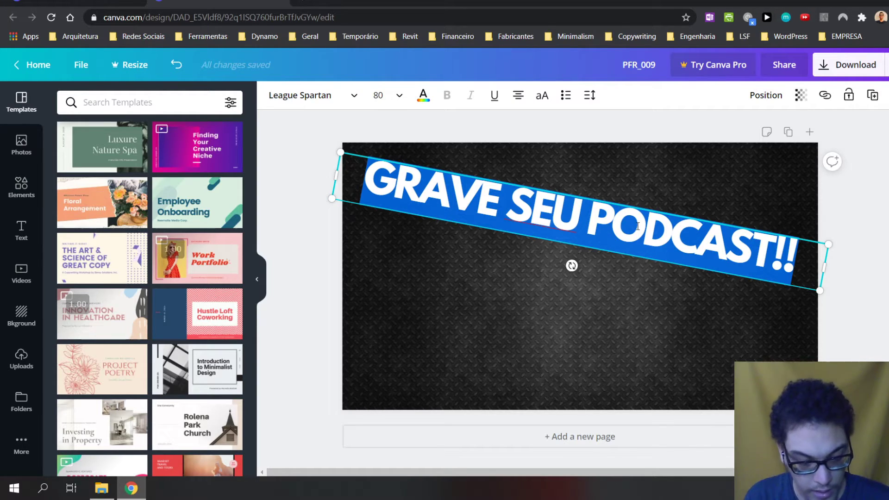
{"action": "type", "text": "DIMI"}
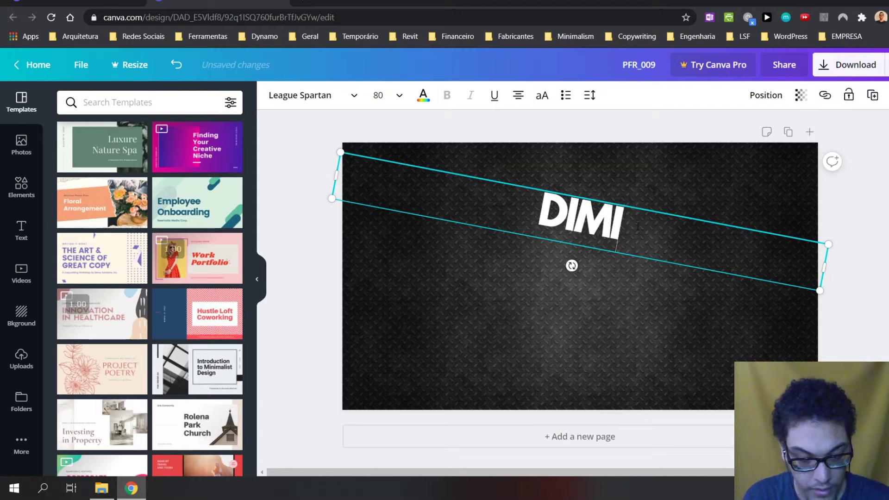
{"action": "type", "text": "NUIR TAMANHO D"}
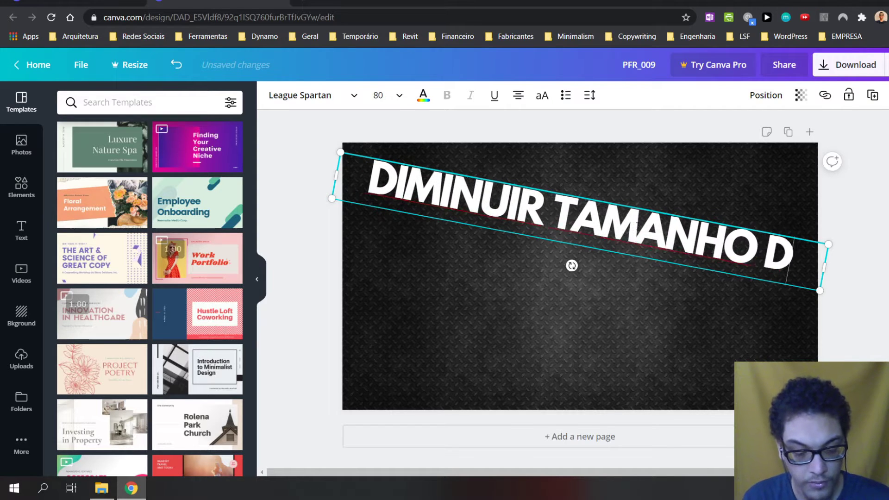
{"action": "type", "text": "O VÍDEO"}
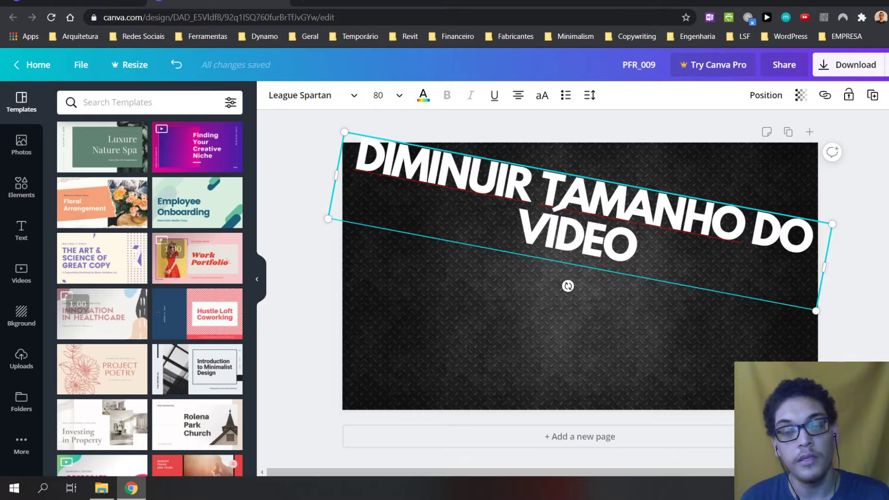
{"action": "left_click", "coordinate": [682, 333]}
{"action": "mouse_move", "coordinate": [605, 252]}
{"action": "left_mouse_down"}
{"action": "mouse_move", "coordinate": [599, 260]}
{"action": "mouse_move", "coordinate": [607, 259]}
{"action": "left_mouse_up"}
{"action": "left_click", "coordinate": [584, 315]}
{"action": "left_click", "coordinate": [587, 288]}
{"action": "left_click_drag", "start_coordinate": [567, 306], "coordinate": [579, 307]}
{"action": "left_click", "coordinate": [23, 355]}
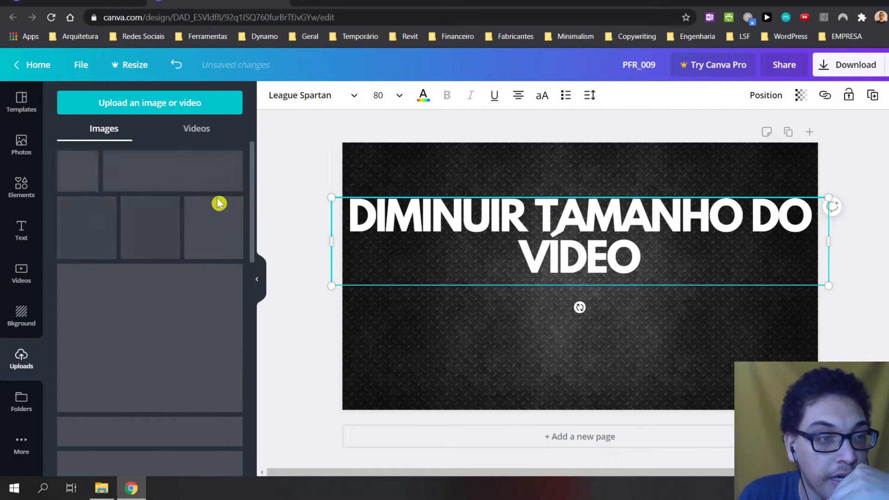
Add the uploaded thumbs-up cutout photo, placed and sized in the lower left
{"action": "scroll", "coordinate": [163, 165], "scroll_direction": "down", "scroll_amount": 3}
{"action": "scroll", "coordinate": [163, 165], "scroll_direction": "down", "scroll_amount": 3}
{"action": "scroll", "coordinate": [163, 165], "scroll_direction": "down", "scroll_amount": 3}
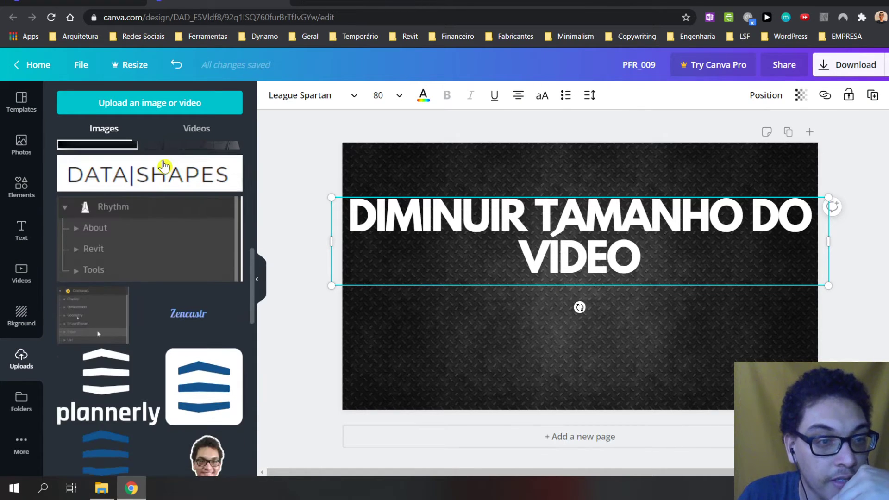
{"action": "scroll", "coordinate": [163, 165], "scroll_direction": "down", "scroll_amount": 4}
{"action": "scroll", "coordinate": [163, 166], "scroll_direction": "down", "scroll_amount": 3}
{"action": "scroll", "coordinate": [163, 165], "scroll_direction": "down", "scroll_amount": 3}
{"action": "scroll", "coordinate": [162, 167], "scroll_direction": "down", "scroll_amount": 3}
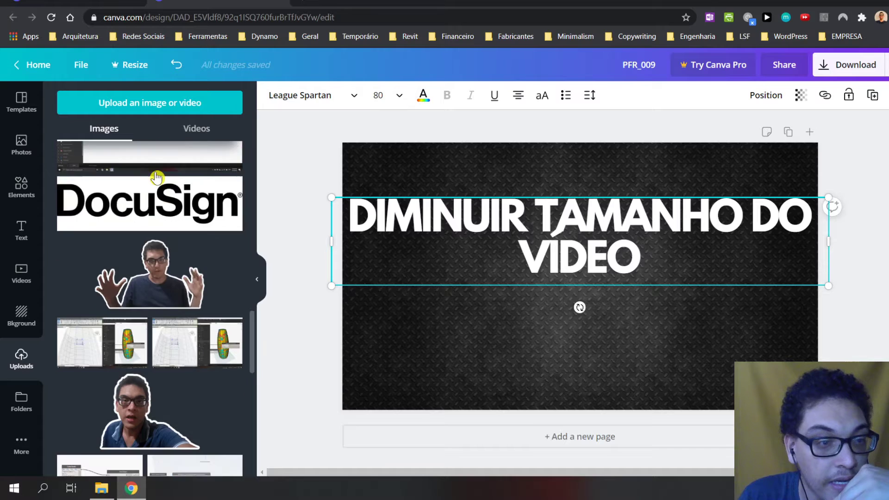
{"action": "scroll", "coordinate": [157, 175], "scroll_direction": "down", "scroll_amount": 3}
{"action": "scroll", "coordinate": [155, 177], "scroll_direction": "down", "scroll_amount": 3}
{"action": "scroll", "coordinate": [156, 177], "scroll_direction": "down", "scroll_amount": 3}
{"action": "scroll", "coordinate": [156, 178], "scroll_direction": "down", "scroll_amount": 3}
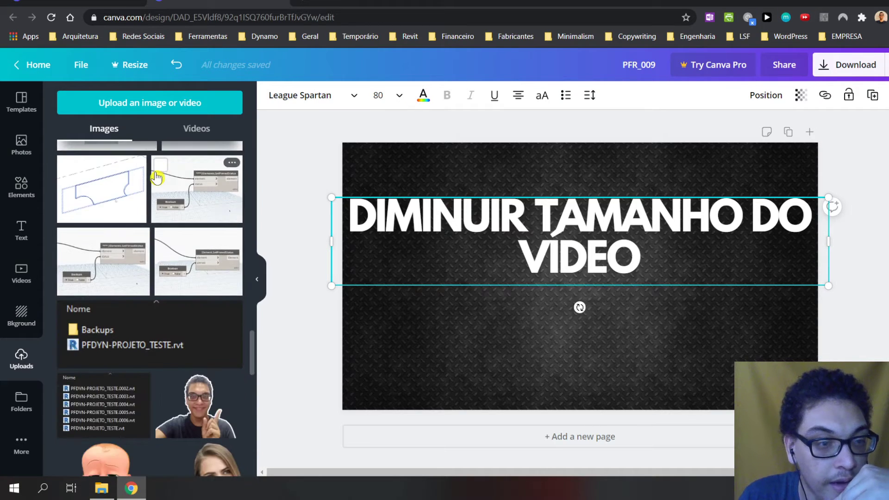
{"action": "scroll", "coordinate": [156, 179], "scroll_direction": "down", "scroll_amount": 3}
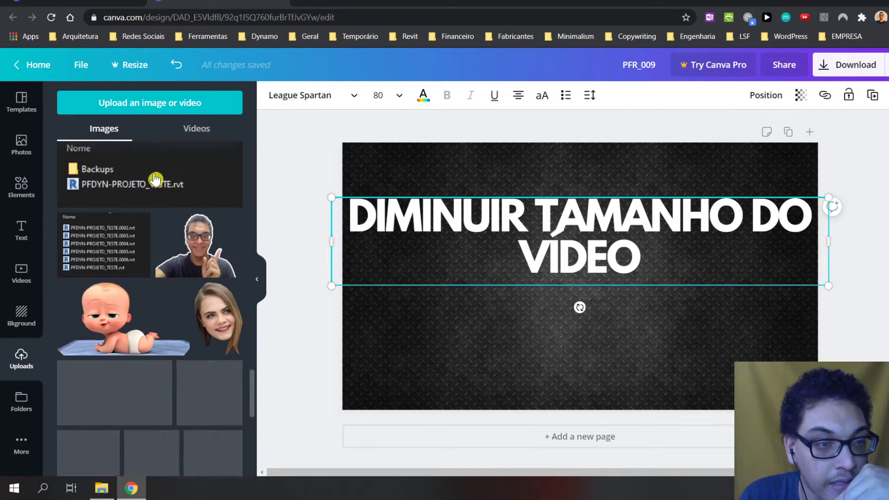
{"action": "left_click", "coordinate": [197, 244]}
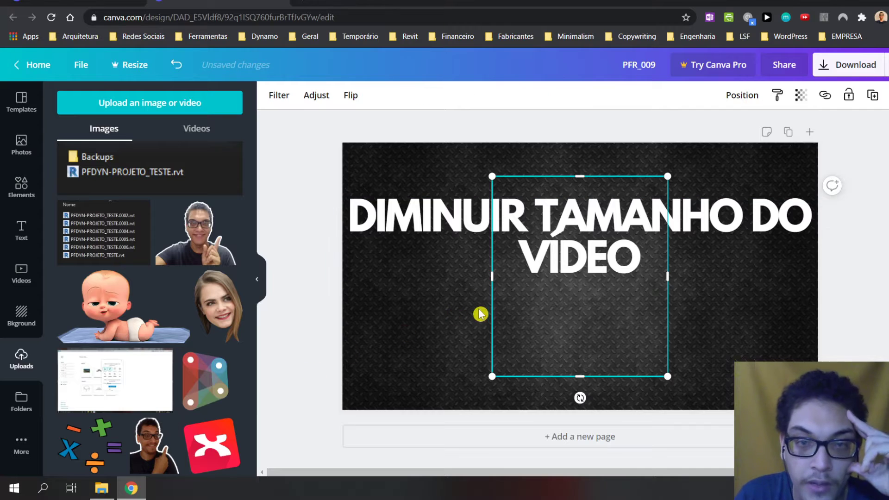
{"action": "left_click_drag", "start_coordinate": [548, 338], "coordinate": [437, 357]}
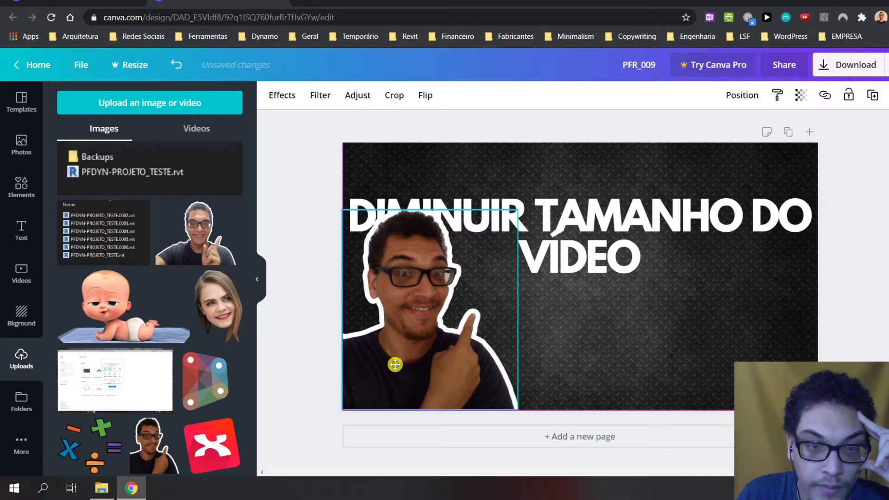
{"action": "mouse_move", "coordinate": [517, 211]}
{"action": "left_mouse_down"}
{"action": "mouse_move", "coordinate": [585, 204]}
{"action": "mouse_move", "coordinate": [640, 259]}
{"action": "left_mouse_up"}
Move the title up toward the top and narrow its box from both sides
{"action": "left_click", "coordinate": [584, 211]}
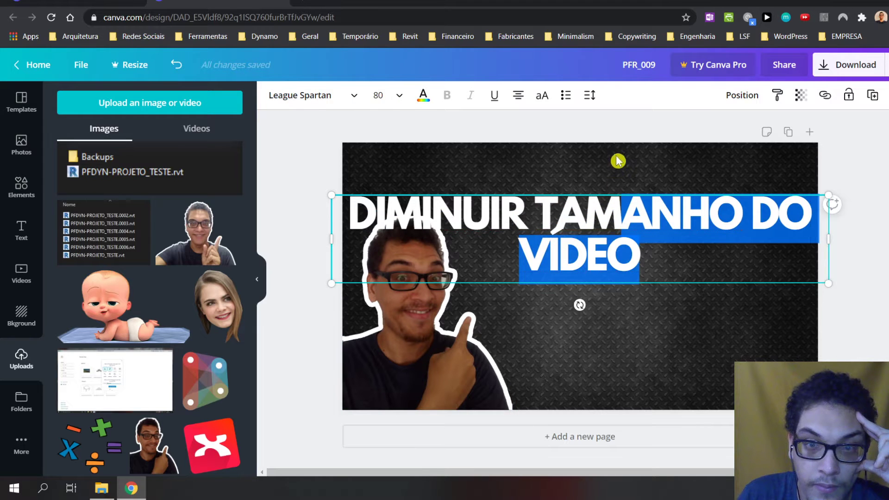
{"action": "left_click", "coordinate": [616, 159]}
{"action": "left_click_drag", "start_coordinate": [602, 199], "coordinate": [601, 180]}
{"action": "left_click_drag", "start_coordinate": [327, 210], "coordinate": [337, 211]}
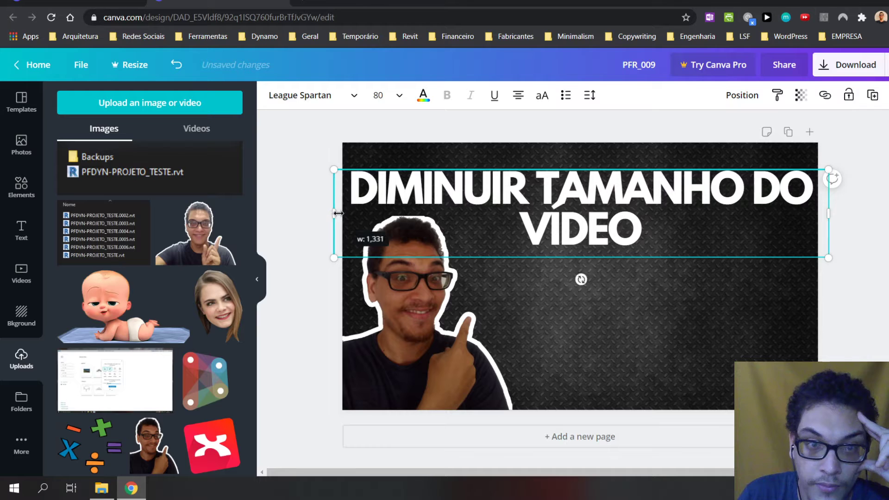
{"action": "left_click_drag", "start_coordinate": [829, 219], "coordinate": [815, 218]}
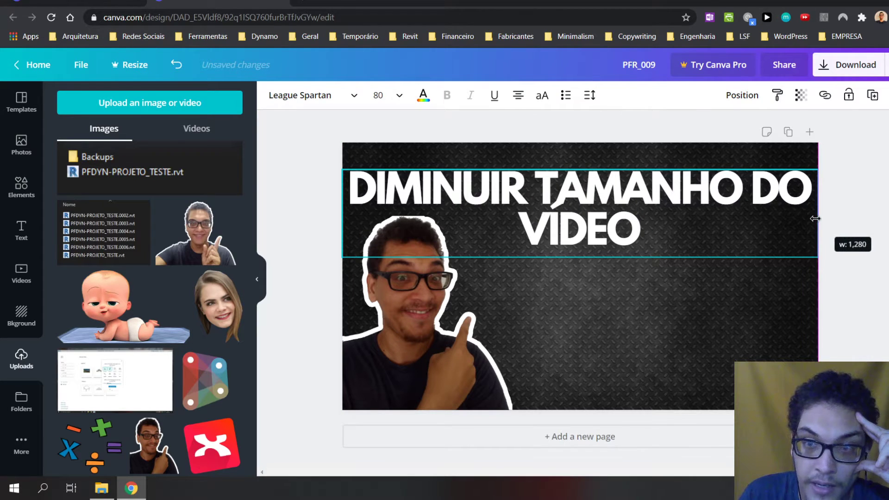
{"action": "left_click", "coordinate": [557, 326]}
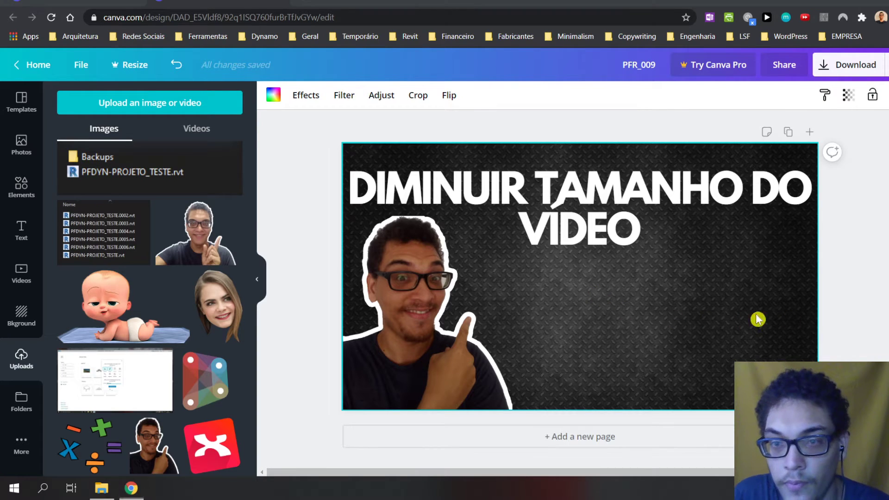
{"action": "key", "text": "ctrl+v"}
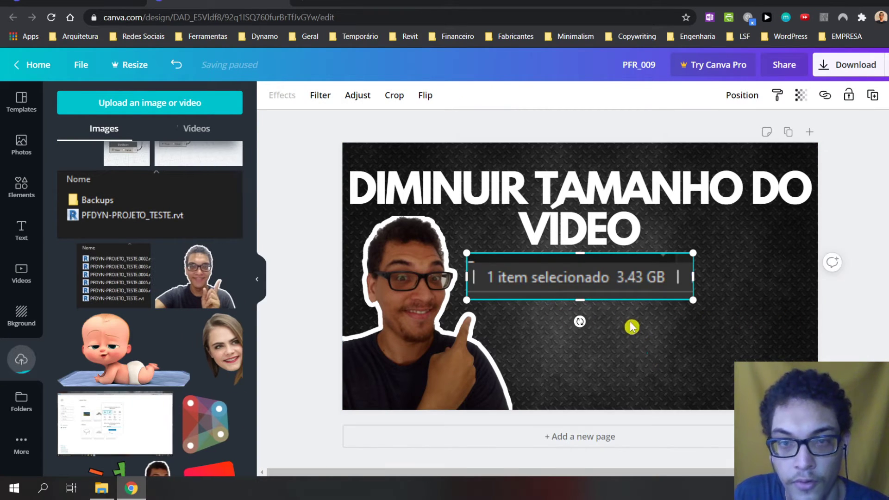
Position and crop the pasted screenshot to show only 3.43 GB, then paste a second screenshot
{"action": "left_click_drag", "start_coordinate": [592, 282], "coordinate": [642, 299]}
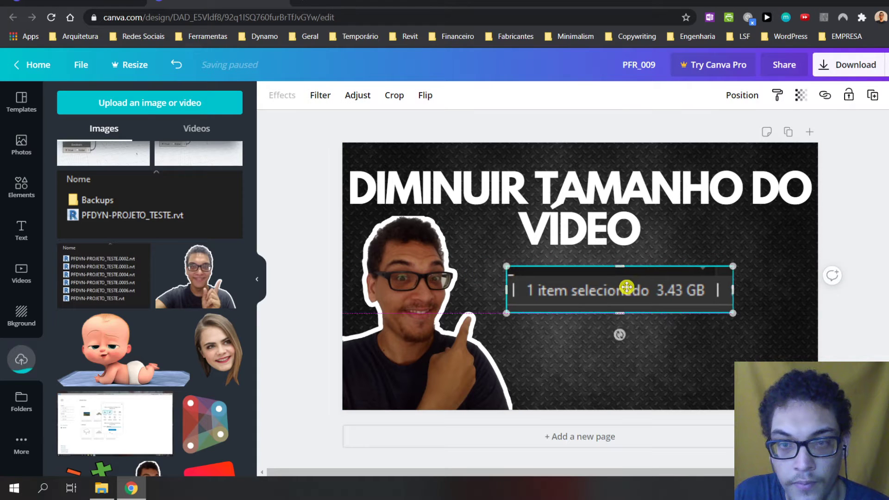
{"action": "mouse_move", "coordinate": [519, 275]}
{"action": "left_mouse_down"}
{"action": "mouse_move", "coordinate": [467, 260]}
{"action": "mouse_move", "coordinate": [565, 303]}
{"action": "left_mouse_up"}
{"action": "mouse_move", "coordinate": [626, 309]}
{"action": "left_mouse_down"}
{"action": "mouse_move", "coordinate": [641, 297]}
{"action": "mouse_move", "coordinate": [576, 313]}
{"action": "left_mouse_up"}
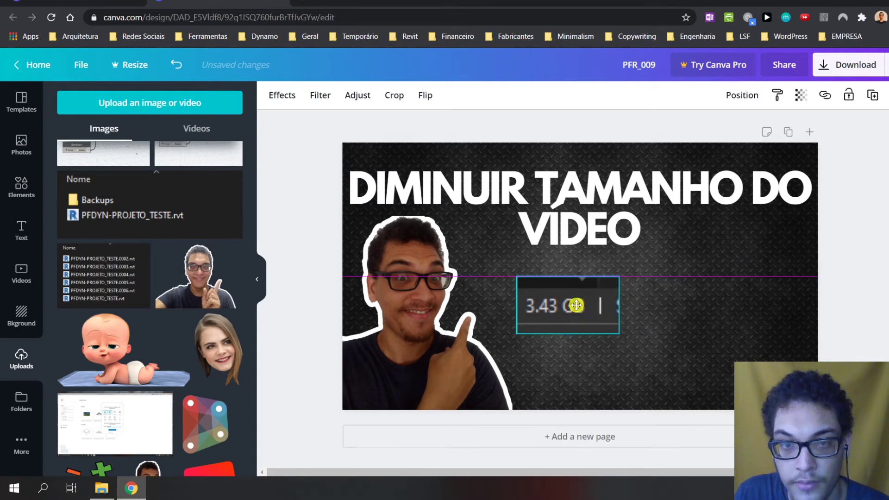
{"action": "left_click_drag", "start_coordinate": [576, 313], "coordinate": [576, 293]}
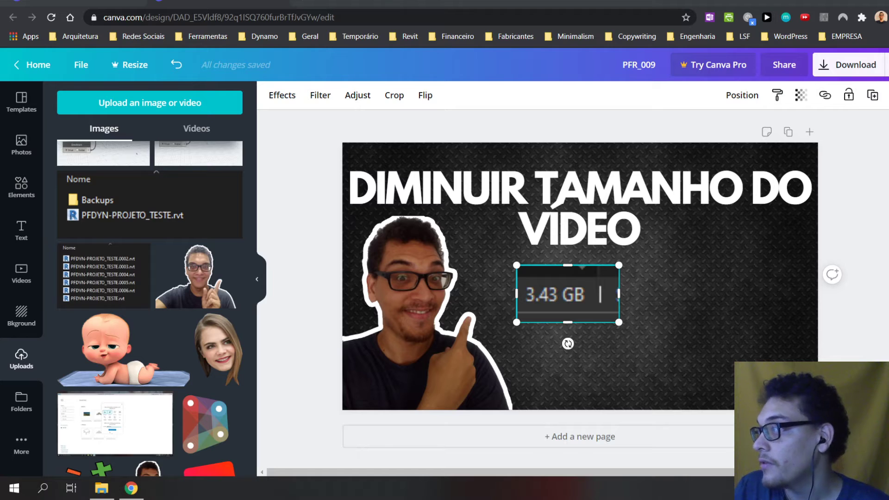
{"action": "left_click", "coordinate": [691, 321]}
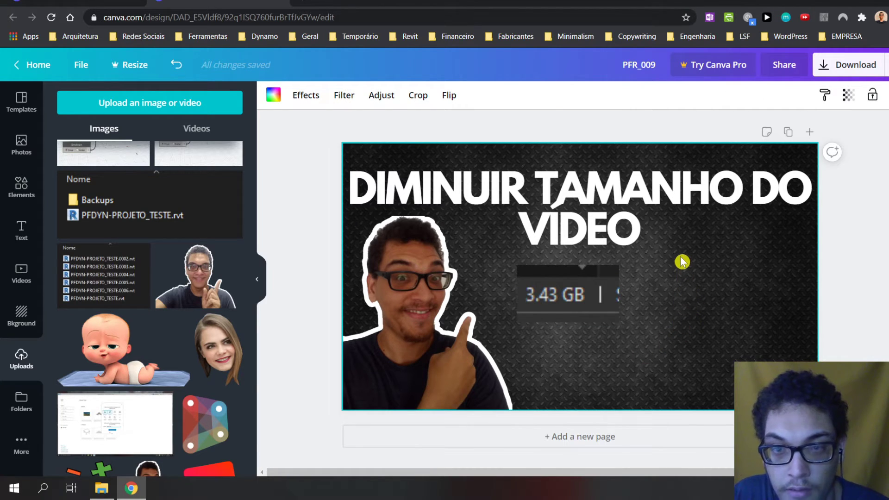
{"action": "key", "text": "ctrl+v"}
Crop the second screenshot down to just 598 MB and resize it
{"action": "left_click_drag", "start_coordinate": [617, 321], "coordinate": [687, 393]}
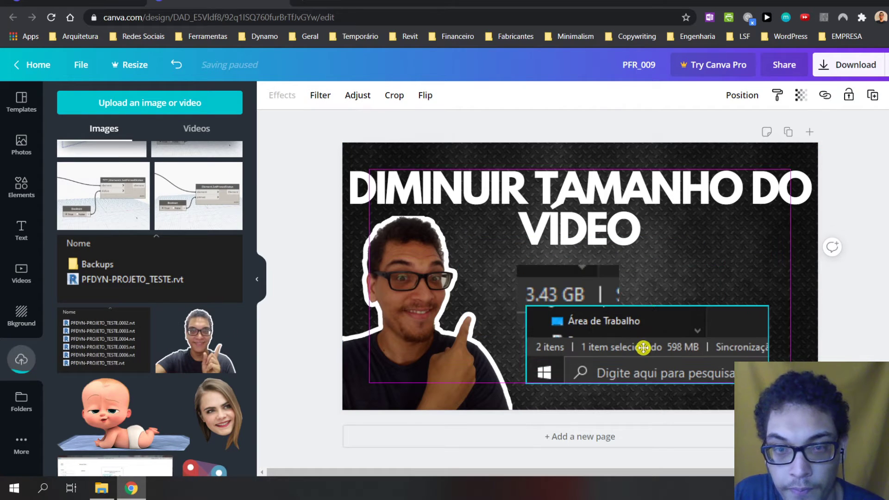
{"action": "left_click_drag", "start_coordinate": [646, 305], "coordinate": [648, 364]}
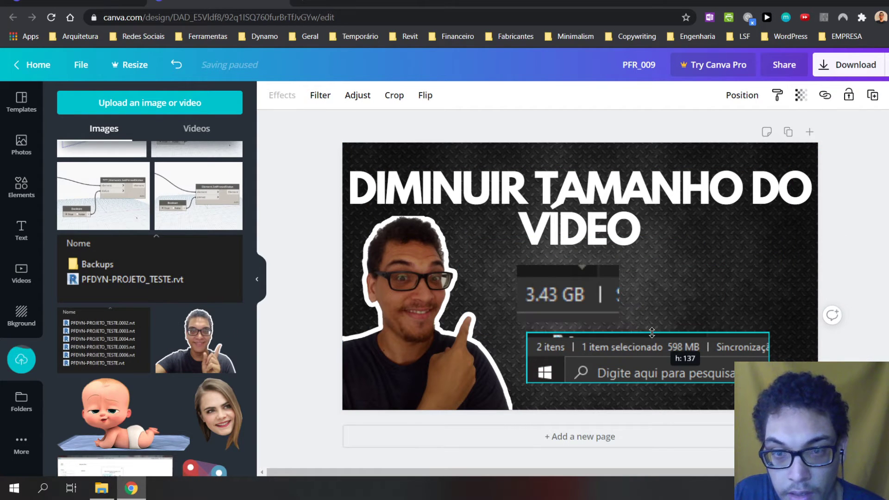
{"action": "left_click_drag", "start_coordinate": [649, 381], "coordinate": [649, 363]}
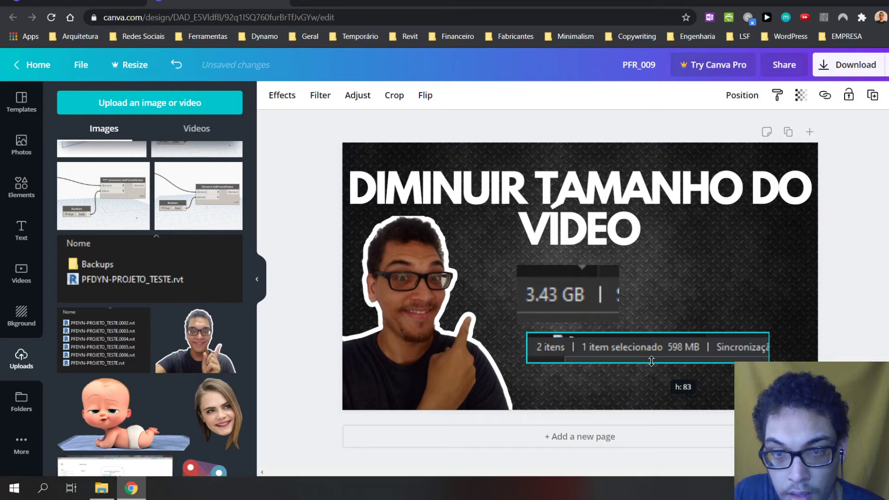
{"action": "left_click_drag", "start_coordinate": [759, 347], "coordinate": [713, 348]}
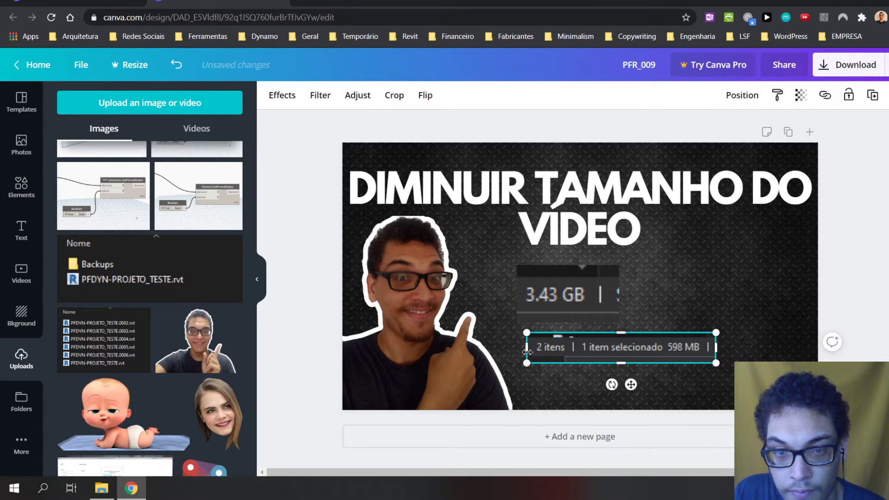
{"action": "left_click_drag", "start_coordinate": [527, 352], "coordinate": [661, 351]}
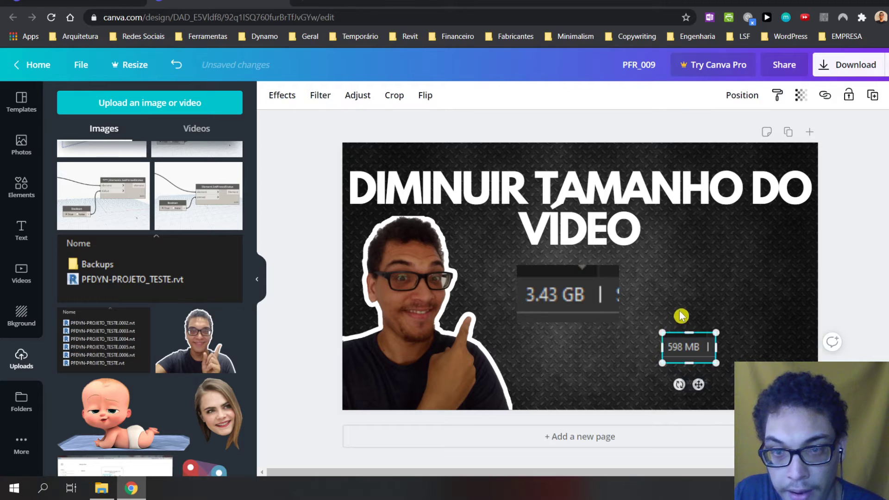
{"action": "left_click_drag", "start_coordinate": [661, 332], "coordinate": [590, 300]}
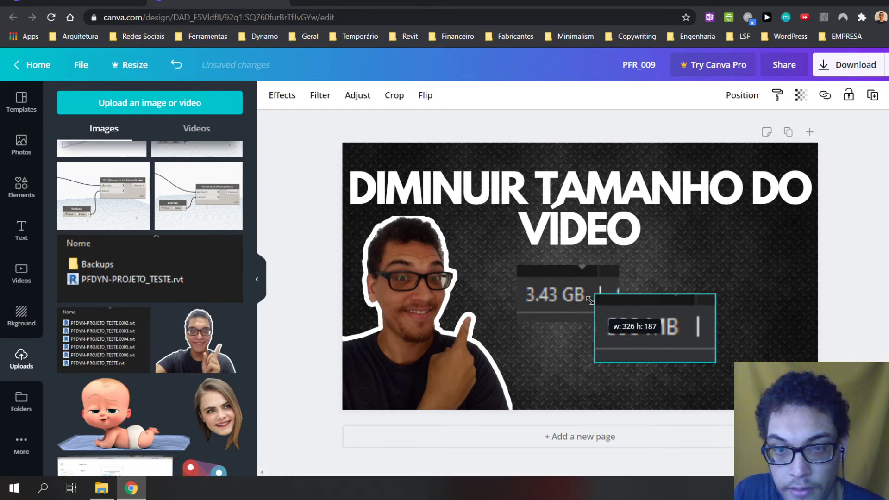
{"action": "left_click_drag", "start_coordinate": [681, 324], "coordinate": [746, 353]}
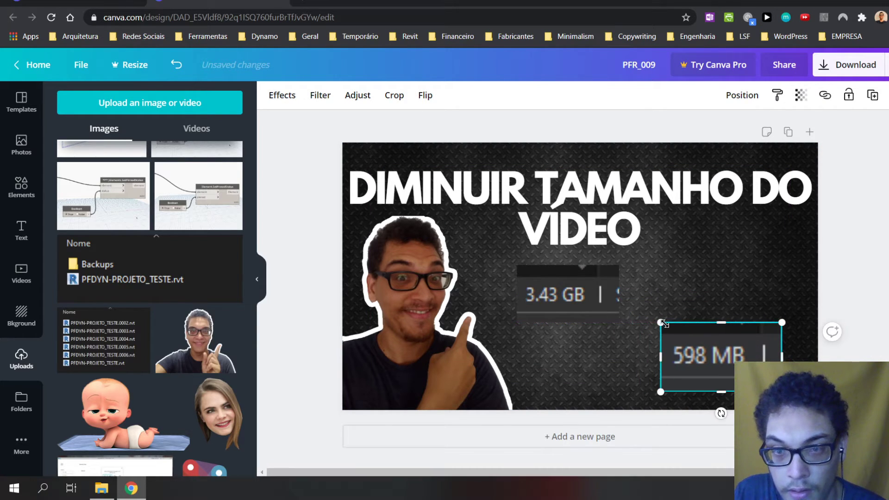
{"action": "left_click_drag", "start_coordinate": [660, 322], "coordinate": [674, 329]}
Fine-trim the edges of the 3.43 GB and 598 MB images and enlarge 3.43 GB
{"action": "left_click", "coordinate": [564, 291]}
{"action": "left_click_drag", "start_coordinate": [619, 293], "coordinate": [610, 297]}
{"action": "left_click_drag", "start_coordinate": [560, 323], "coordinate": [561, 319]}
{"action": "left_click", "coordinate": [730, 385]}
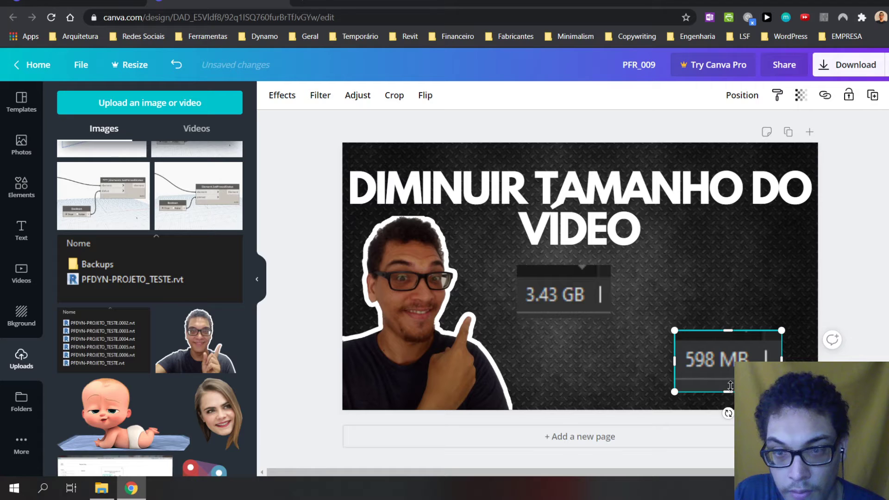
{"action": "left_click_drag", "start_coordinate": [730, 385], "coordinate": [729, 377]}
{"action": "left_click_drag", "start_coordinate": [726, 330], "coordinate": [724, 336]}
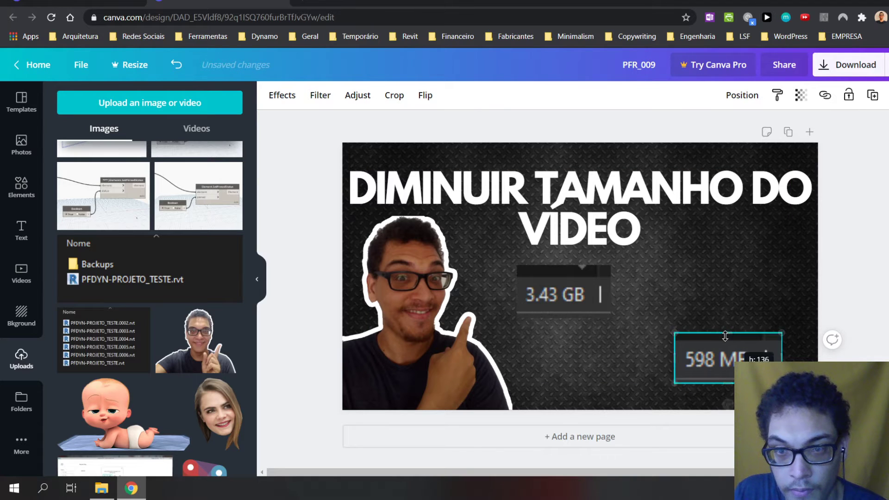
{"action": "left_click", "coordinate": [567, 278]}
{"action": "left_click_drag", "start_coordinate": [568, 265], "coordinate": [569, 276]}
{"action": "left_click", "coordinate": [670, 302]}
{"action": "left_click", "coordinate": [576, 305]}
{"action": "left_click_drag", "start_coordinate": [571, 298], "coordinate": [581, 293]}
{"action": "mouse_move", "coordinate": [621, 319]}
{"action": "left_mouse_down"}
{"action": "mouse_move", "coordinate": [641, 328]}
{"action": "mouse_move", "coordinate": [589, 305]}
{"action": "left_mouse_up"}
Stack the 598 MB image directly under the 3.43 GB image on the right
{"action": "left_click", "coordinate": [721, 373]}
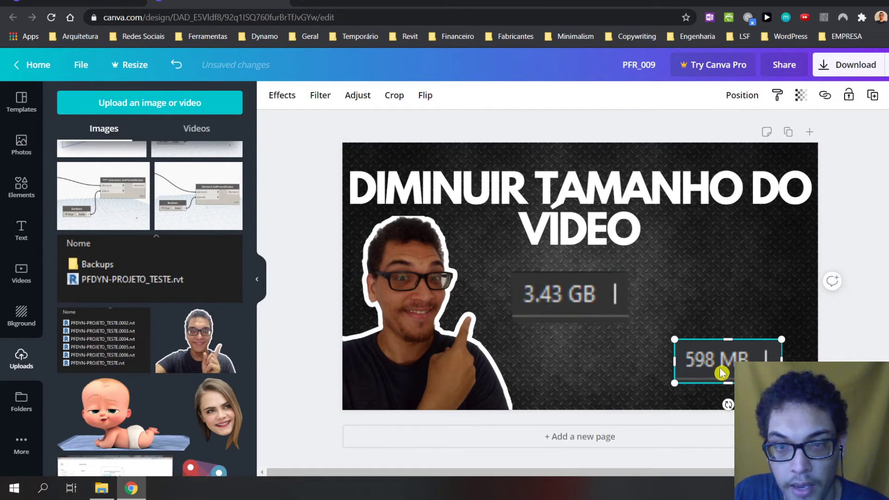
{"action": "left_click_drag", "start_coordinate": [721, 373], "coordinate": [714, 366]}
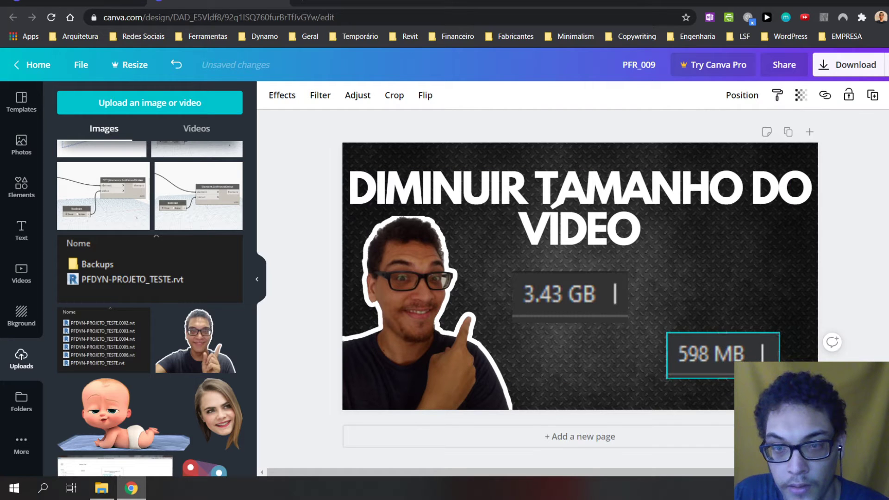
{"action": "left_click_drag", "start_coordinate": [615, 291], "coordinate": [671, 285]}
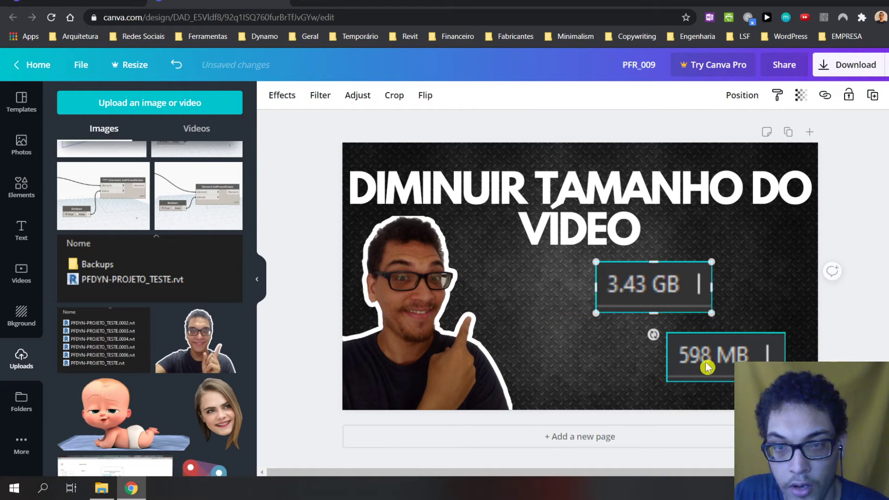
{"action": "mouse_move", "coordinate": [722, 359]}
{"action": "left_mouse_down"}
{"action": "mouse_move", "coordinate": [648, 374]}
{"action": "mouse_move", "coordinate": [655, 367]}
{"action": "left_mouse_up"}
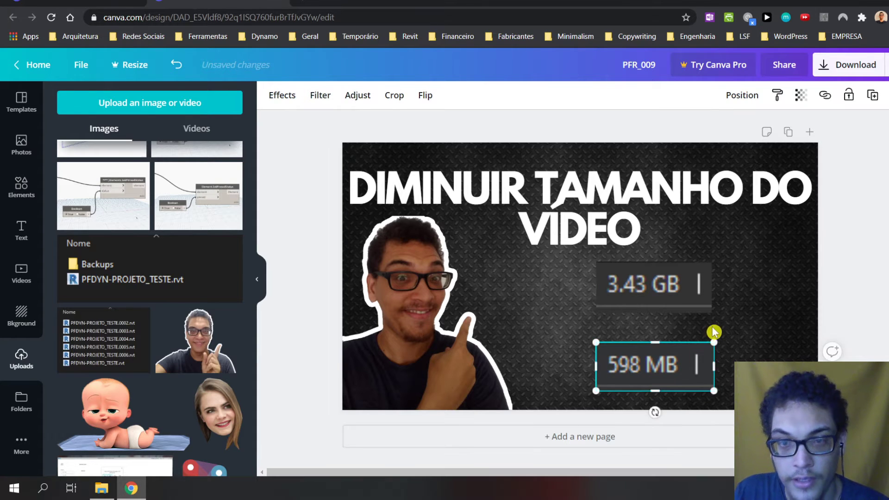
{"action": "left_click", "coordinate": [745, 342]}
{"action": "scroll", "coordinate": [185, 301], "scroll_direction": "down", "scroll_amount": 1}
Add the math-symbols image cropped to a small equals sign between 3.43 GB and 598 MB
{"action": "scroll", "coordinate": [153, 334], "scroll_direction": "down", "scroll_amount": 3}
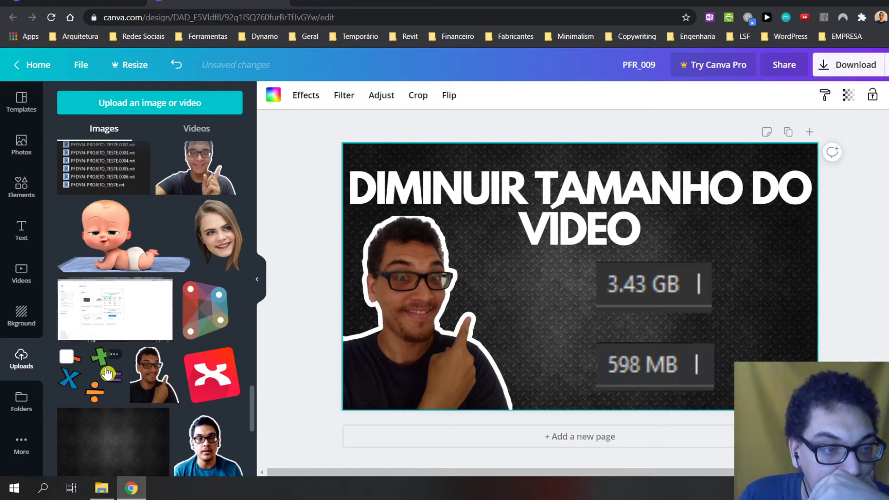
{"action": "left_click", "coordinate": [123, 370]}
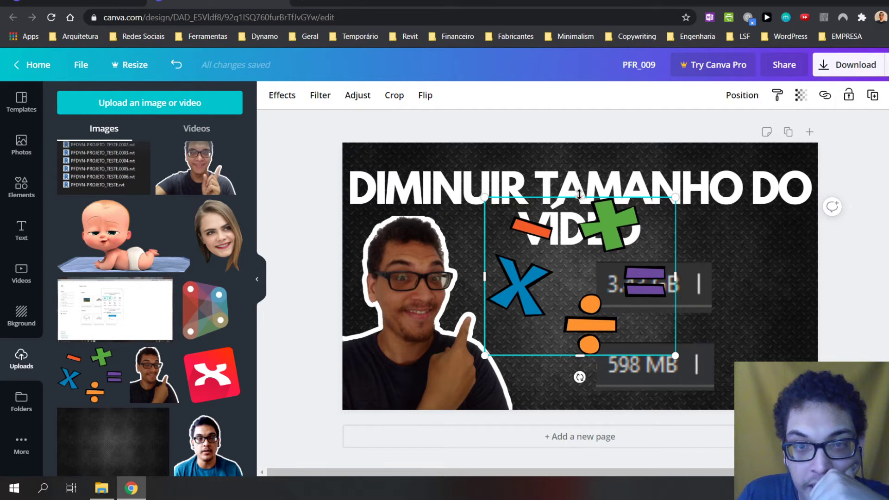
{"action": "left_click_drag", "start_coordinate": [578, 195], "coordinate": [578, 258]}
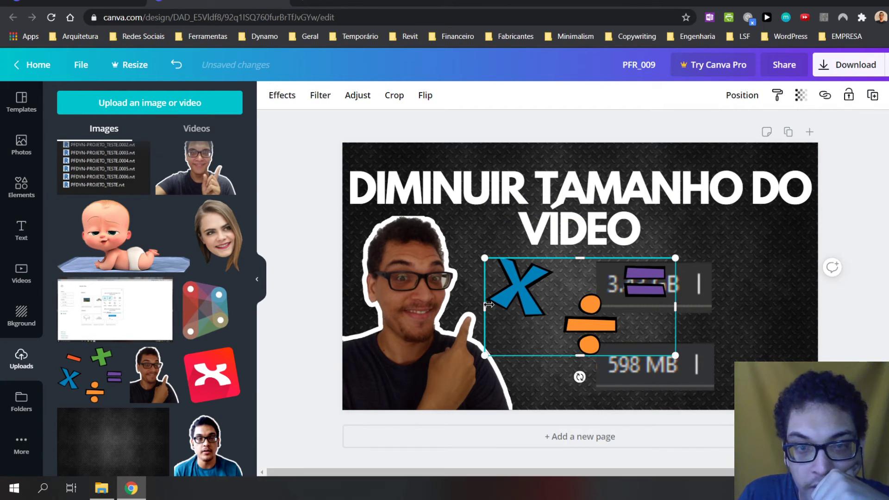
{"action": "left_click_drag", "start_coordinate": [486, 303], "coordinate": [608, 295]}
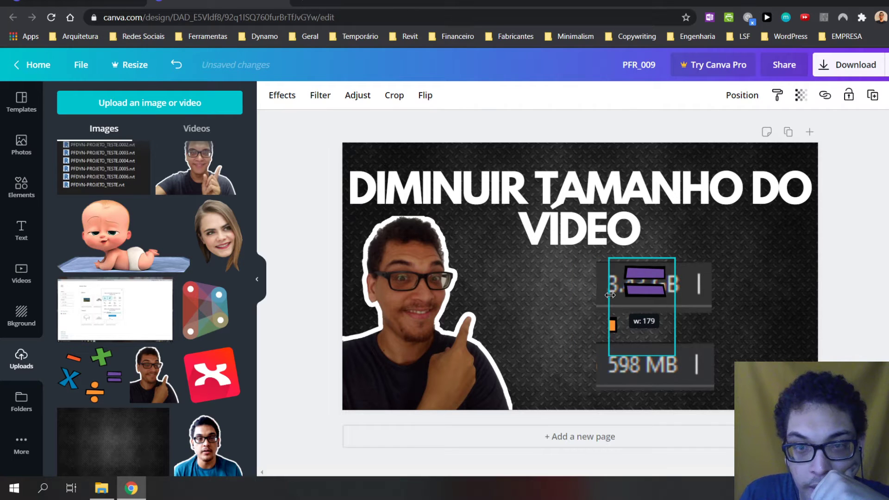
{"action": "left_click_drag", "start_coordinate": [641, 355], "coordinate": [645, 307]}
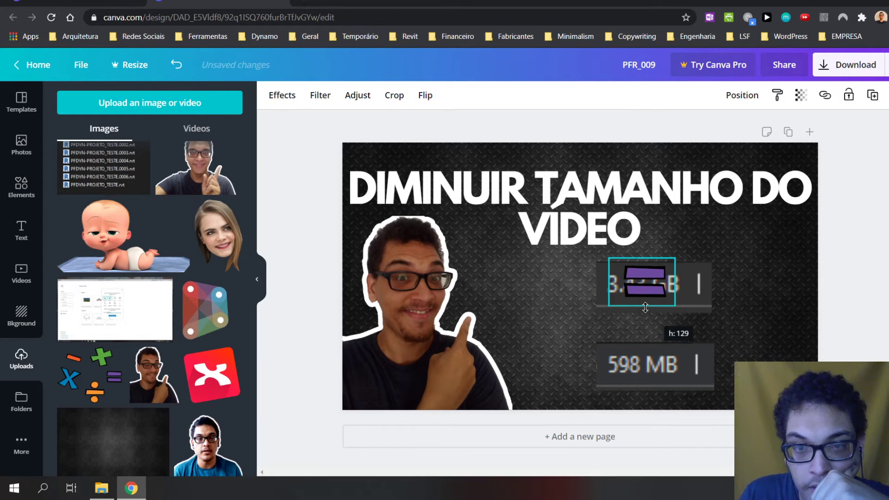
{"action": "left_click_drag", "start_coordinate": [608, 281], "coordinate": [615, 281]}
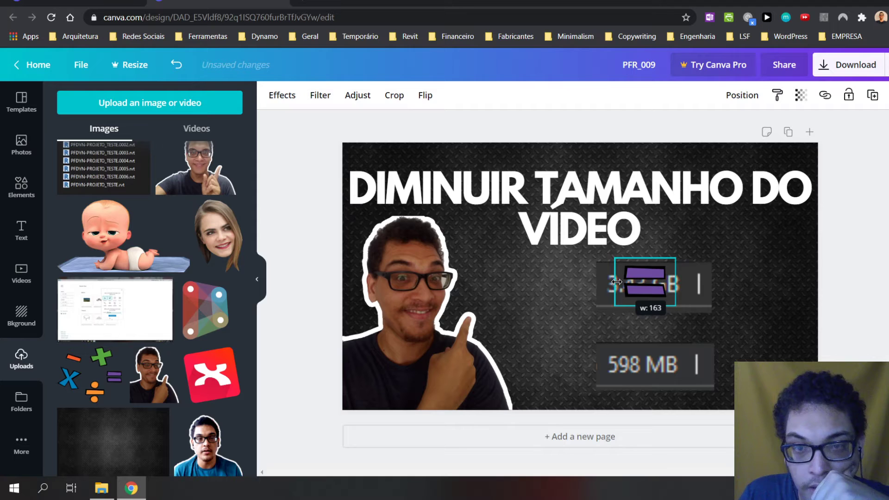
{"action": "left_click_drag", "start_coordinate": [645, 280], "coordinate": [649, 315]}
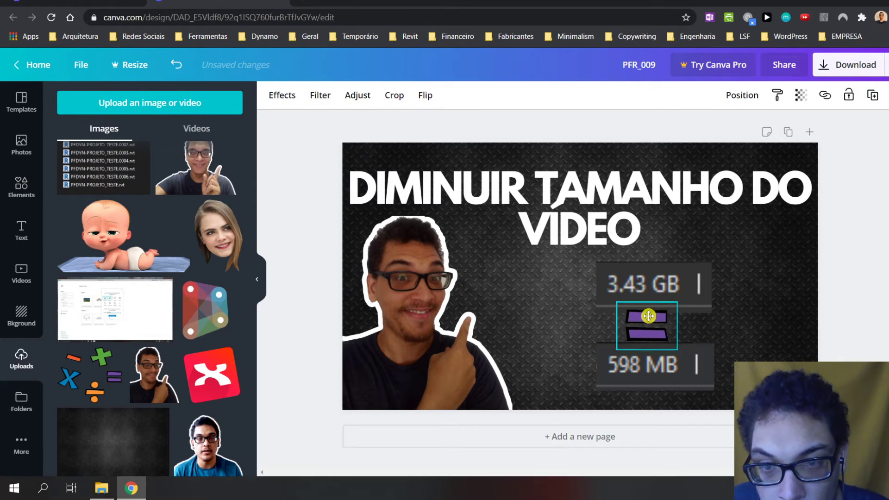
{"action": "left_click_drag", "start_coordinate": [680, 297], "coordinate": [659, 322]}
{"action": "key", "text": "Up"}
{"action": "key", "text": "Up"}
{"action": "key", "text": "Up"}
{"action": "key", "text": "Up"}
{"action": "key", "text": "Up"}
{"action": "key", "text": "Up"}
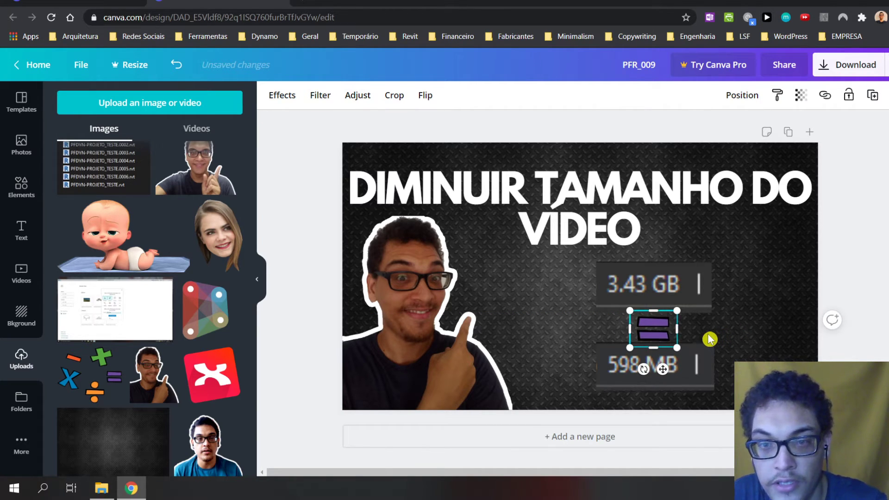
{"action": "left_click", "coordinate": [729, 302]}
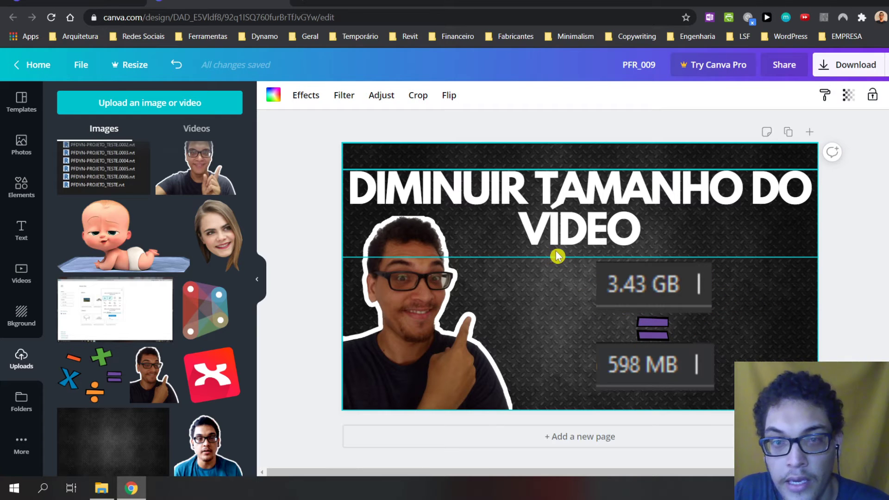
Re-centre the title, shift the size comparison right, and enter 'handbrake png' in a new tab
{"action": "left_click_drag", "start_coordinate": [557, 256], "coordinate": [555, 238]}
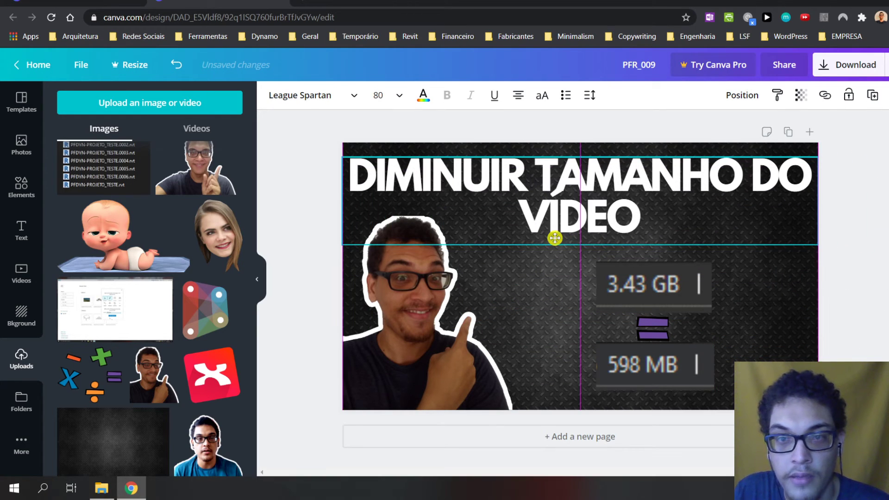
{"action": "left_click_drag", "start_coordinate": [554, 238], "coordinate": [555, 244]}
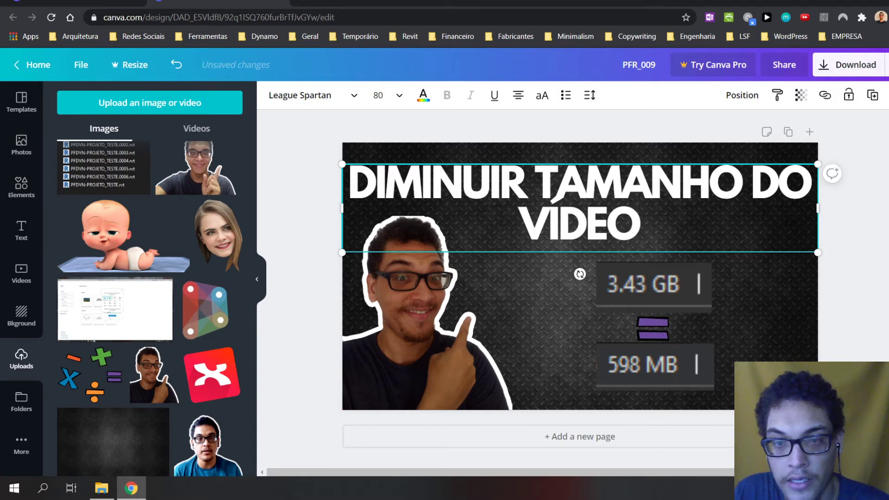
{"action": "left_click_drag", "start_coordinate": [598, 309], "coordinate": [747, 398]}
{"action": "left_click_drag", "start_coordinate": [653, 287], "coordinate": [677, 287]}
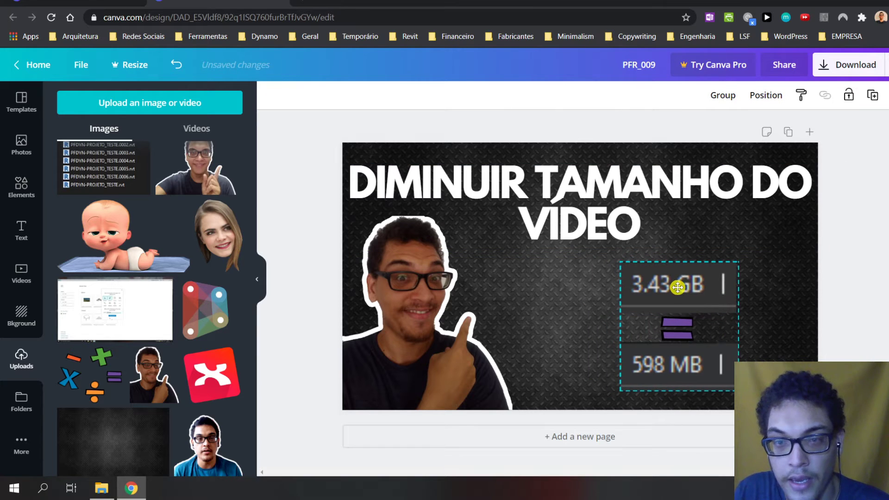
{"action": "left_click", "coordinate": [785, 325]}
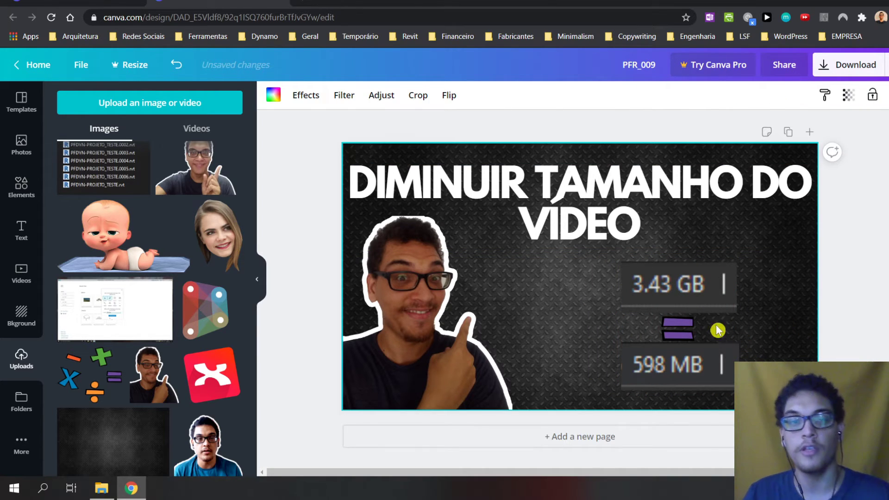
{"action": "left_click", "coordinate": [300, 4]}
{"action": "type", "text": "handbrake"}
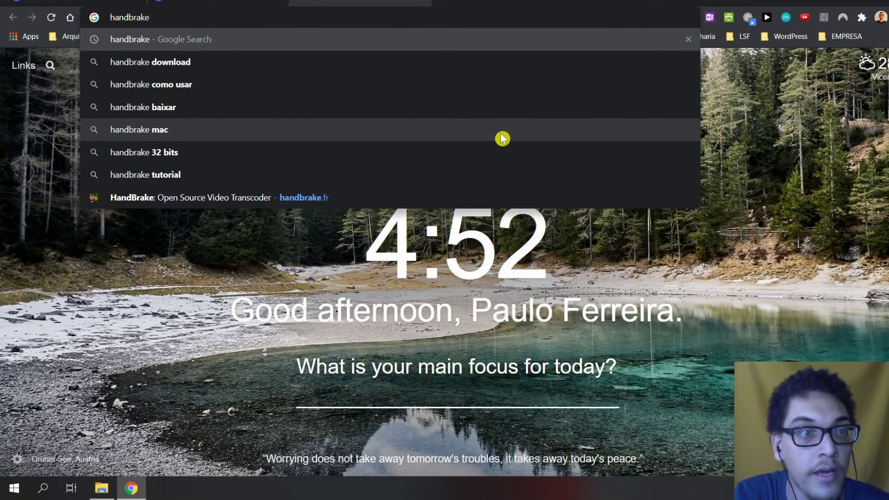
{"action": "type", "text": " png"}
Search Google for 'handbrake logo' and view the image results
{"action": "key", "text": "Return"}
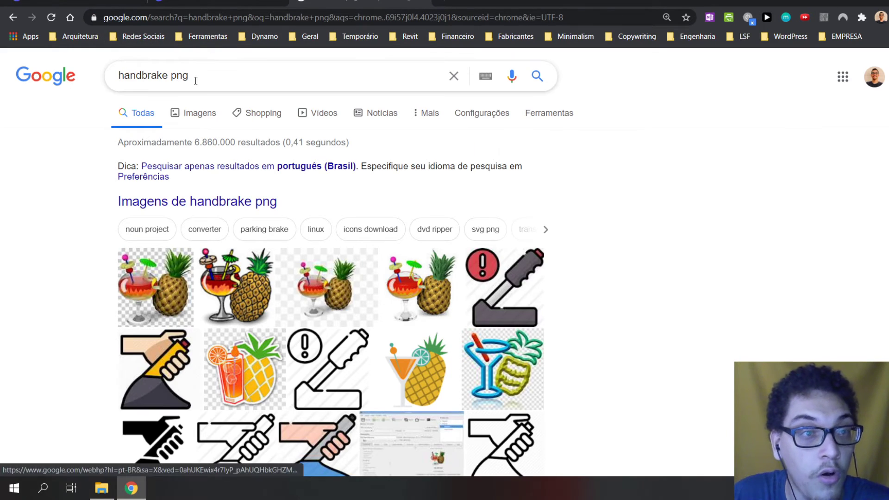
{"action": "double_click", "coordinate": [250, 80]}
{"action": "type", "text": "logo"}
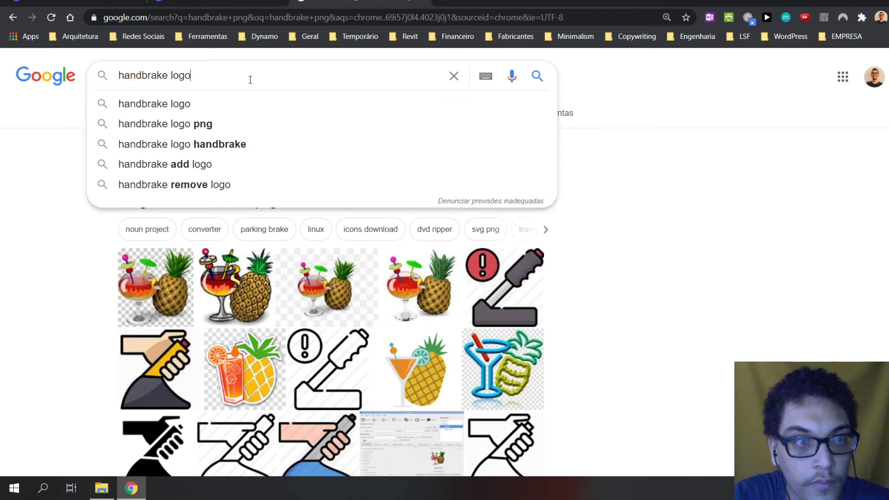
{"action": "key", "text": "Return"}
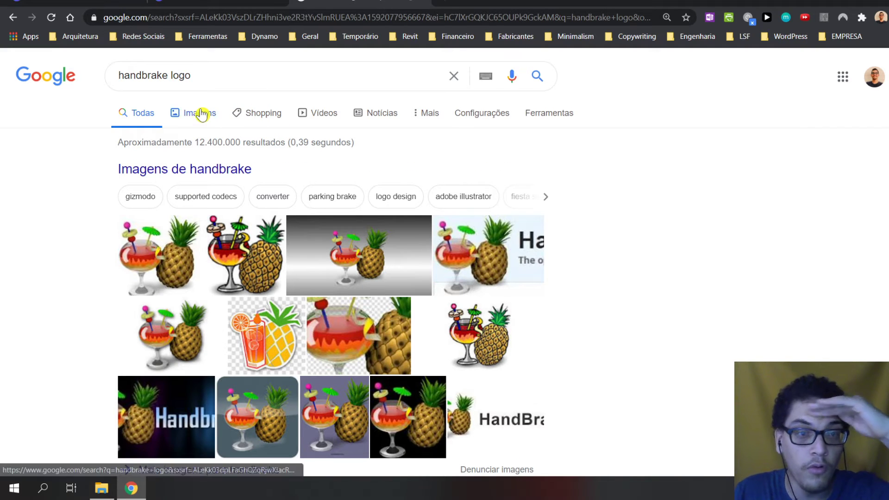
{"action": "left_click", "coordinate": [201, 113]}
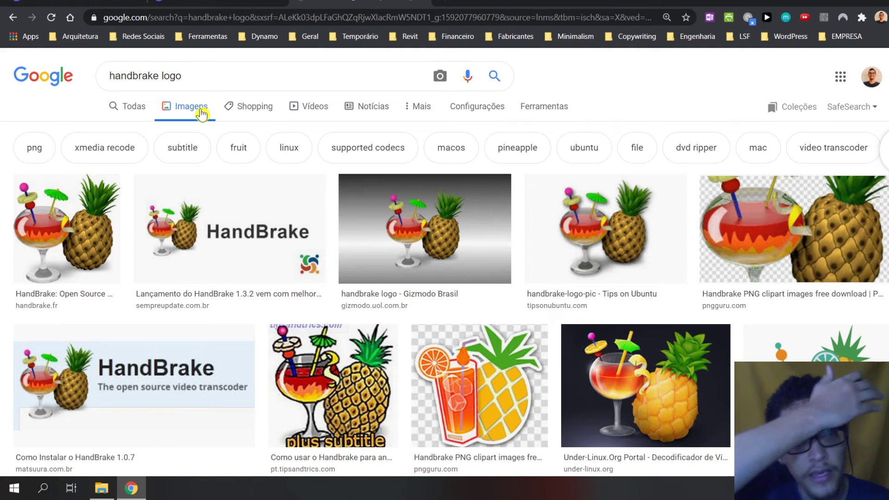
Preview the HandBrake logo result and visit the article page hosting it
{"action": "right_click", "coordinate": [239, 243]}
{"action": "left_click", "coordinate": [252, 244]}
{"action": "left_click", "coordinate": [361, 6]}
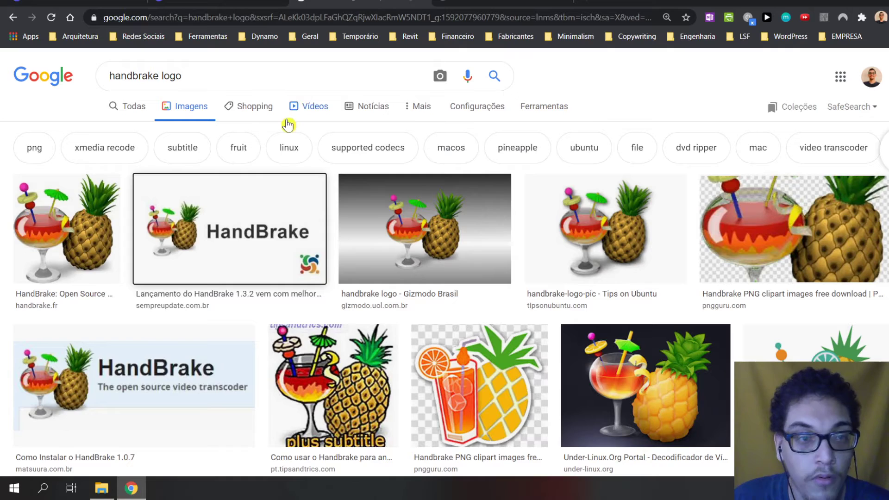
{"action": "left_click", "coordinate": [213, 248]}
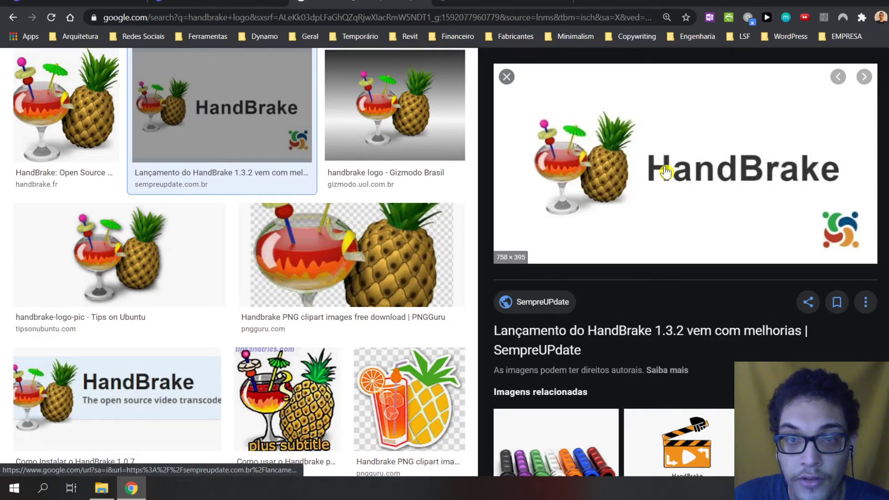
{"action": "left_click", "coordinate": [665, 172]}
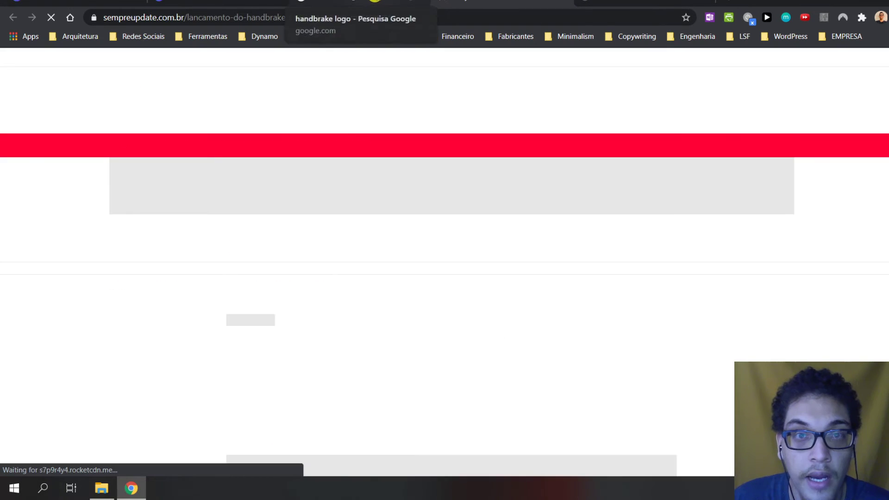
{"action": "scroll", "coordinate": [418, 246], "scroll_direction": "down", "scroll_amount": 4}
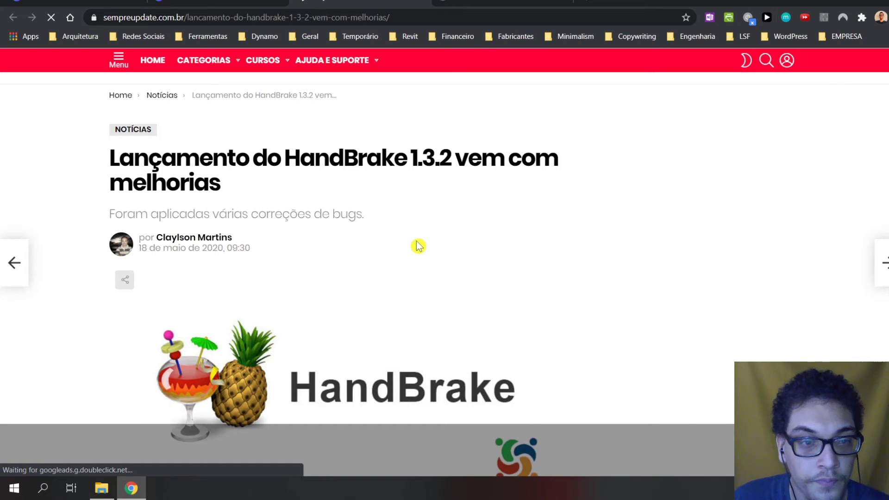
{"action": "scroll", "coordinate": [418, 246], "scroll_direction": "down", "scroll_amount": 5}
{"action": "scroll", "coordinate": [336, 157], "scroll_direction": "up", "scroll_amount": 10}
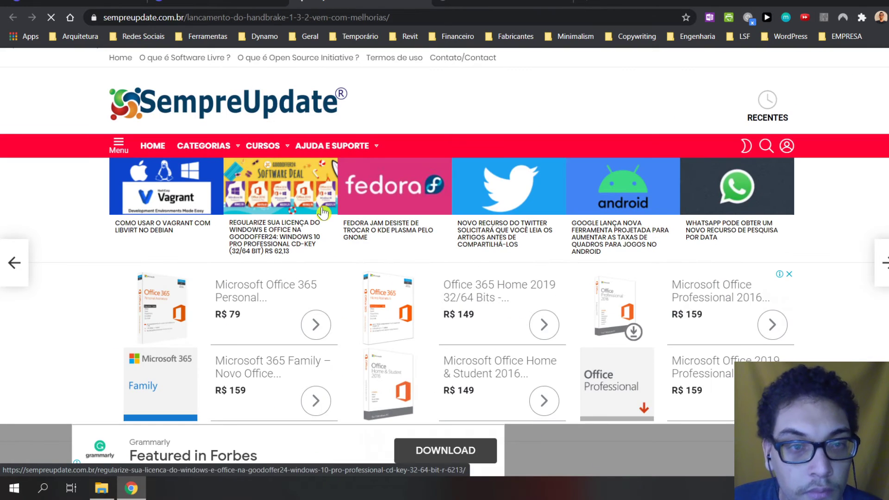
{"action": "scroll", "coordinate": [324, 209], "scroll_direction": "down", "scroll_amount": 4}
{"action": "scroll", "coordinate": [324, 210], "scroll_direction": "down", "scroll_amount": 2}
{"action": "scroll", "coordinate": [322, 211], "scroll_direction": "down", "scroll_amount": 2}
{"action": "scroll", "coordinate": [323, 211], "scroll_direction": "down", "scroll_amount": 2}
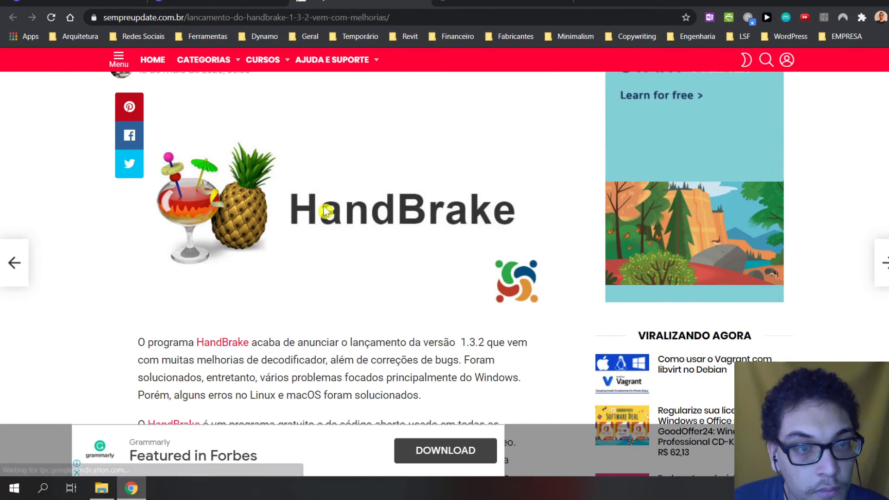
Open the HandBrake logo as a standalone image tab and copy the image
{"action": "right_click", "coordinate": [323, 208]}
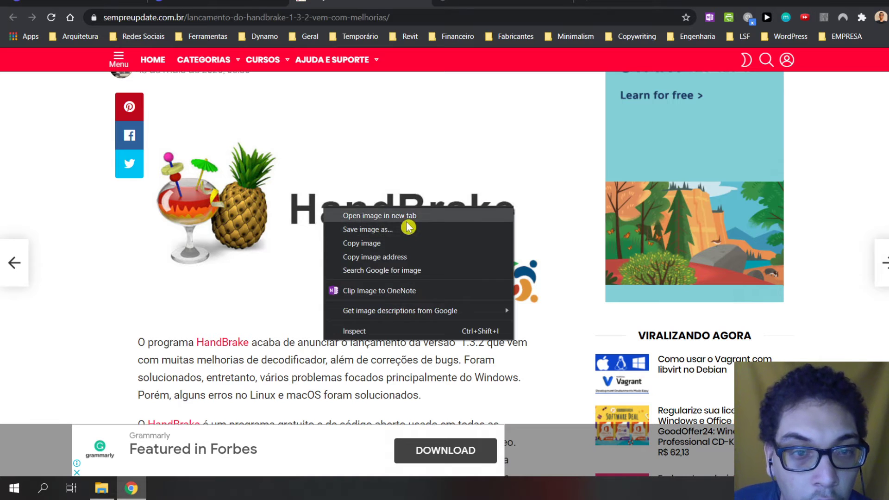
{"action": "left_click", "coordinate": [380, 215]}
{"action": "left_click", "coordinate": [500, 3]}
{"action": "right_click", "coordinate": [468, 241]}
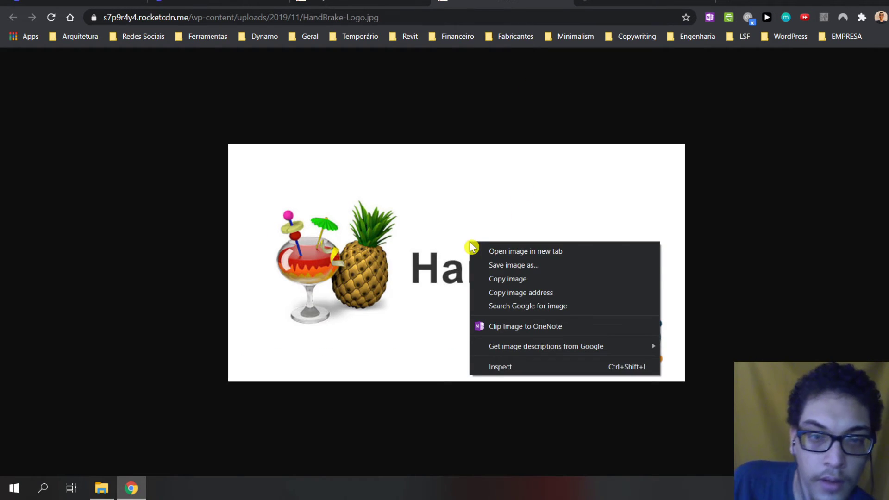
{"action": "left_click", "coordinate": [502, 277]}
Paste the HandBrake logo into the PFR_009 thumbnail after closing the copy-paste notice
{"action": "left_click", "coordinate": [199, 2]}
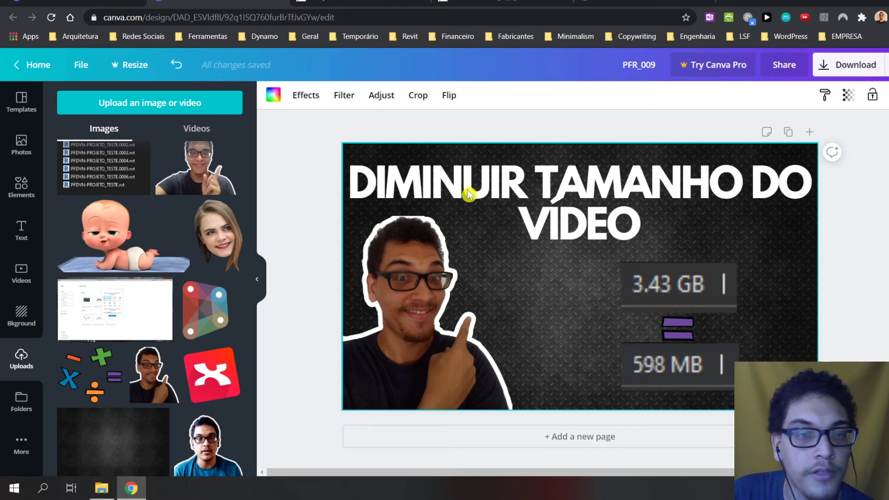
{"action": "right_click", "coordinate": [536, 276]}
{"action": "left_click", "coordinate": [558, 312]}
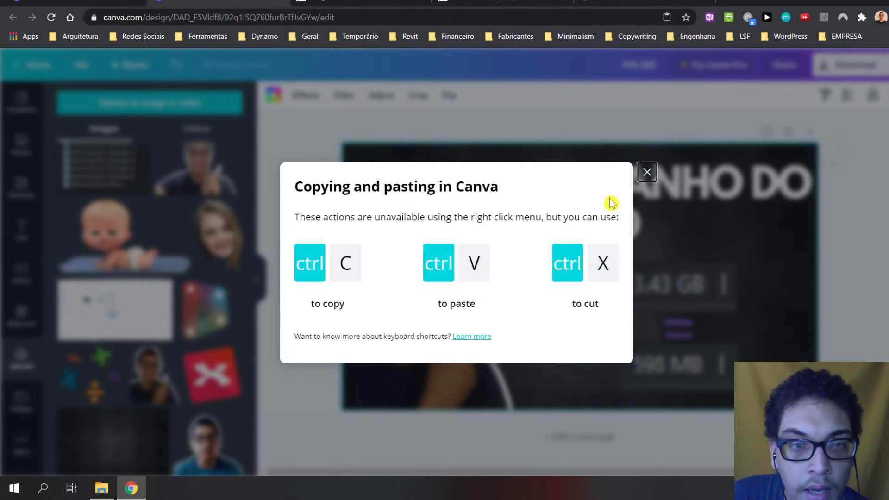
{"action": "left_click", "coordinate": [647, 172]}
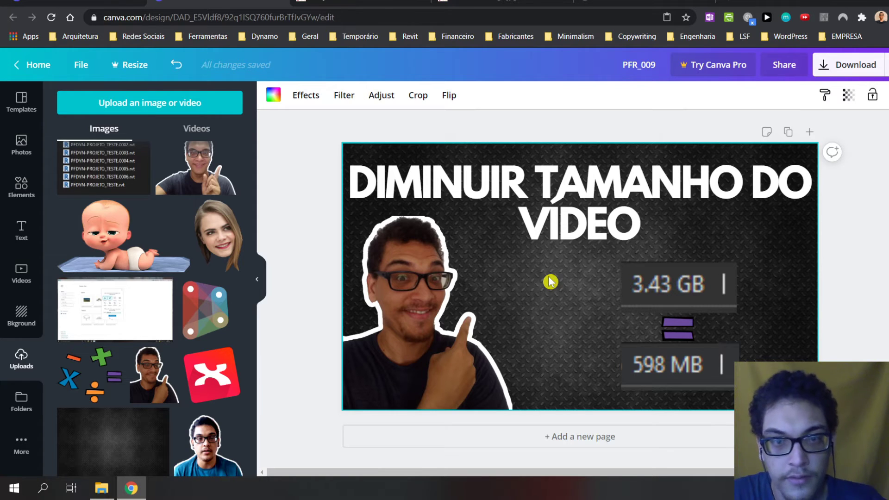
{"action": "key", "text": "ctrl+v"}
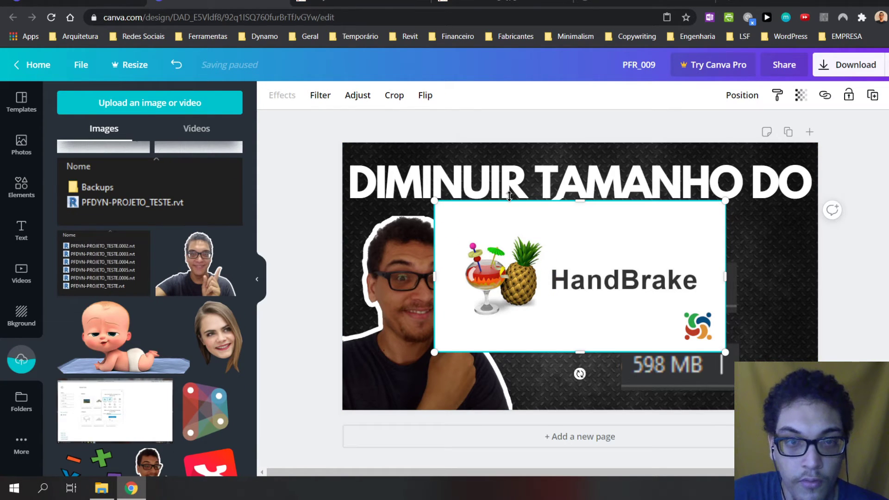
Crop the pasted HandBrake image on all four sides so VÍDEO shows
{"action": "left_click_drag", "start_coordinate": [584, 198], "coordinate": [582, 232]}
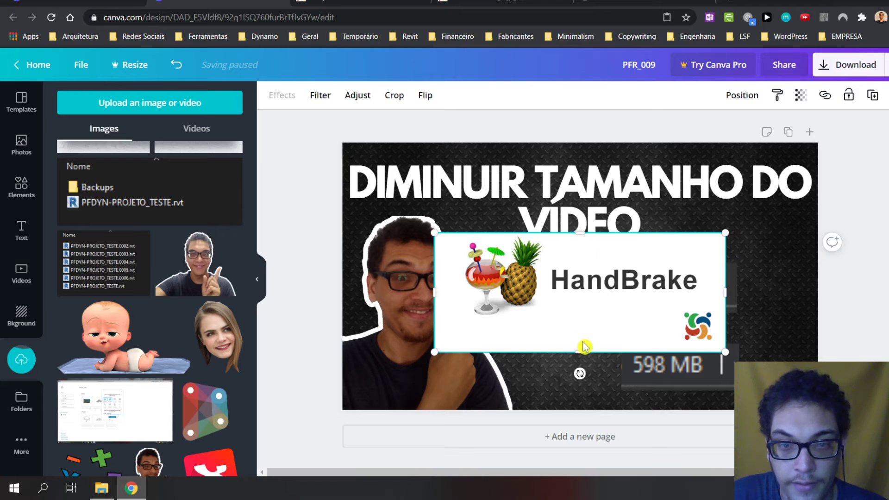
{"action": "left_click_drag", "start_coordinate": [579, 347], "coordinate": [586, 318]}
{"action": "left_click_drag", "start_coordinate": [718, 274], "coordinate": [705, 278]}
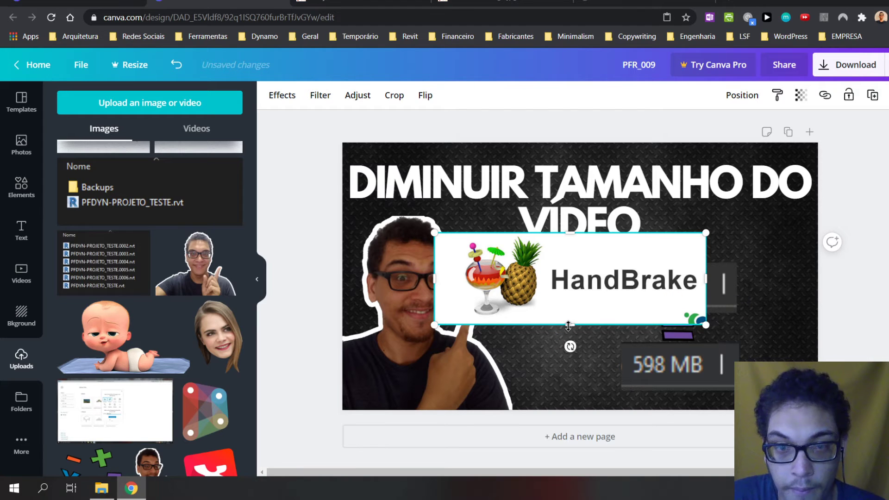
{"action": "left_click_drag", "start_coordinate": [569, 326], "coordinate": [570, 313]}
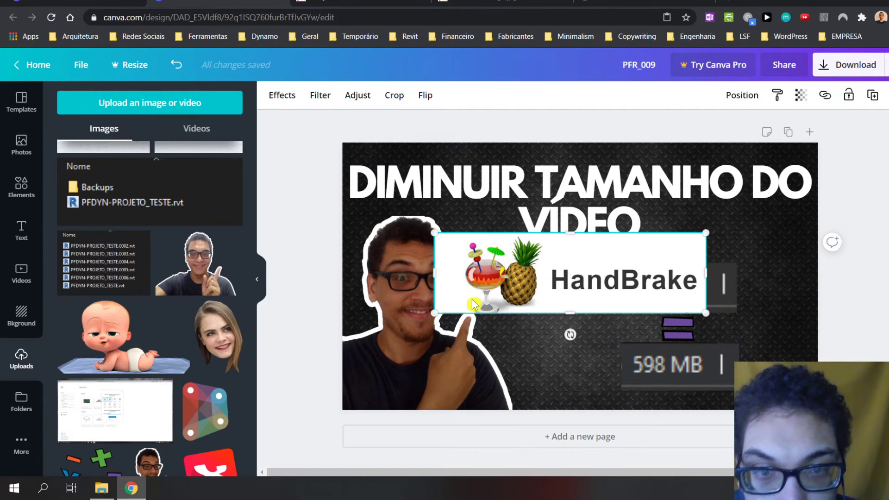
{"action": "left_click_drag", "start_coordinate": [434, 273], "coordinate": [460, 272]}
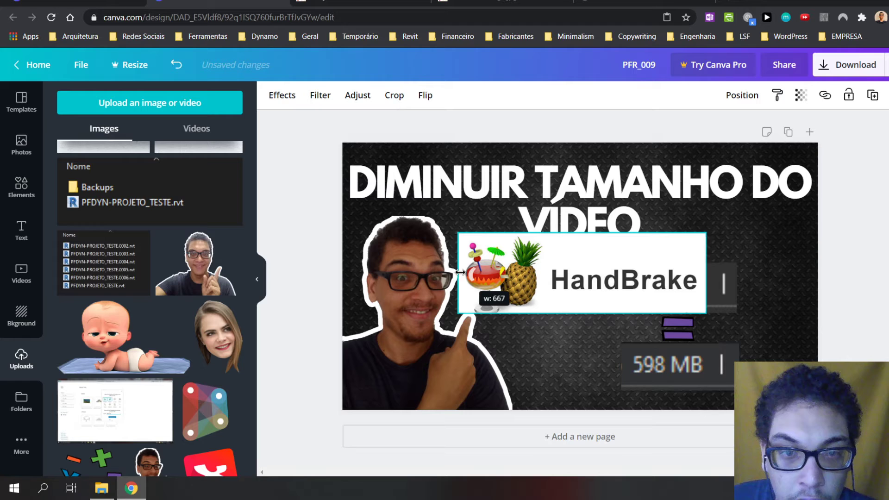
Shrink the HandBrake logo and place it beside the person's raised thumb
{"action": "right_click", "coordinate": [460, 273]}
{"action": "left_click", "coordinate": [734, 232]}
{"action": "left_click", "coordinate": [625, 266]}
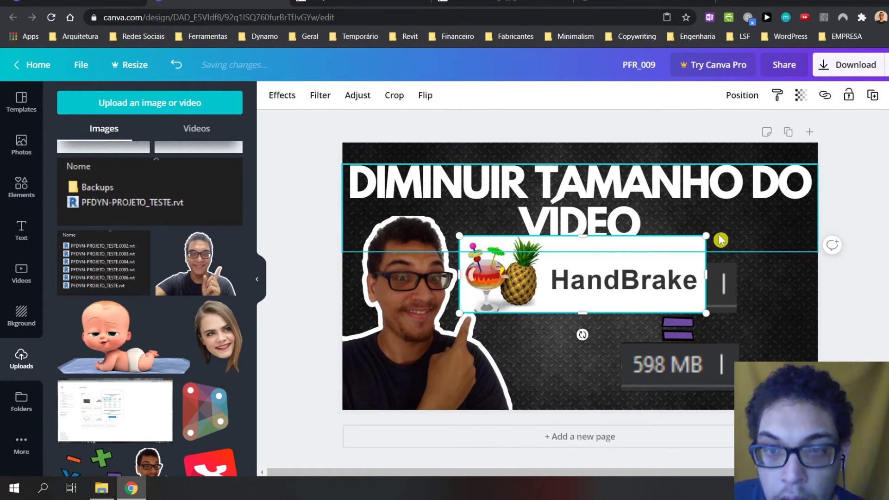
{"action": "left_click_drag", "start_coordinate": [706, 235], "coordinate": [600, 268]}
{"action": "left_click_drag", "start_coordinate": [555, 285], "coordinate": [552, 297]}
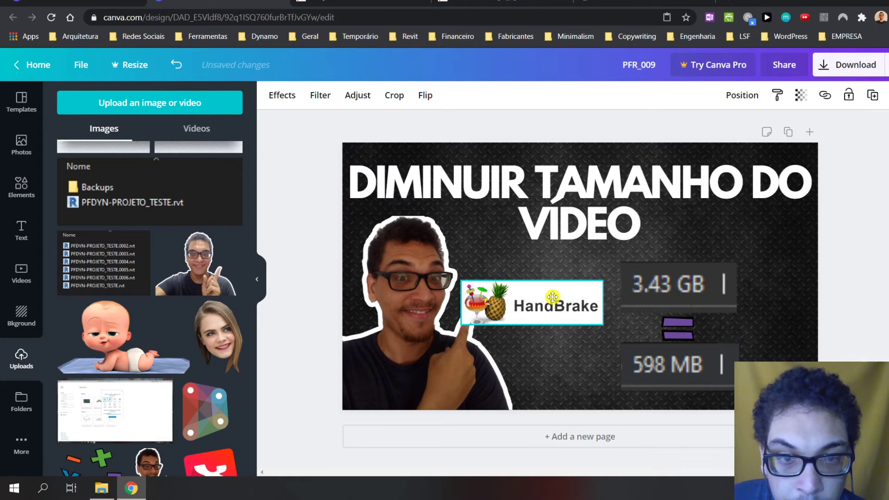
{"action": "left_click_drag", "start_coordinate": [552, 296], "coordinate": [553, 299]}
Bring the person photo forward so it sits in front of the logo
{"action": "right_click", "coordinate": [442, 348]}
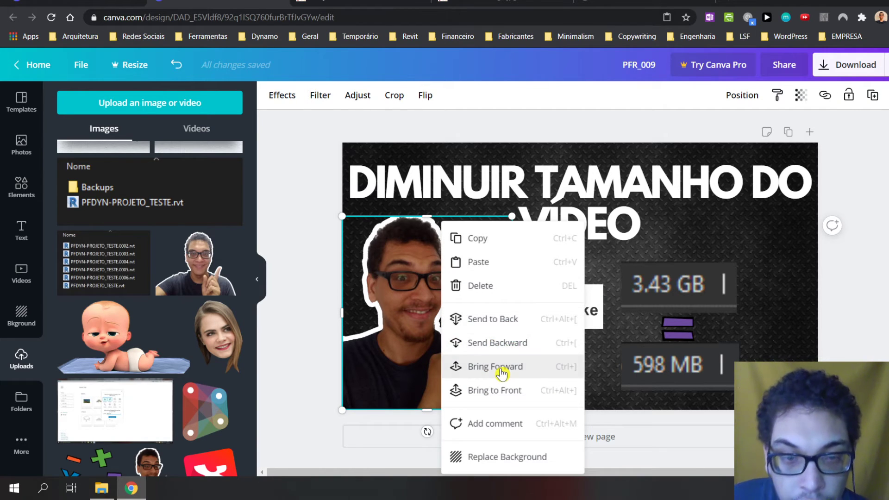
{"action": "left_click", "coordinate": [502, 367]}
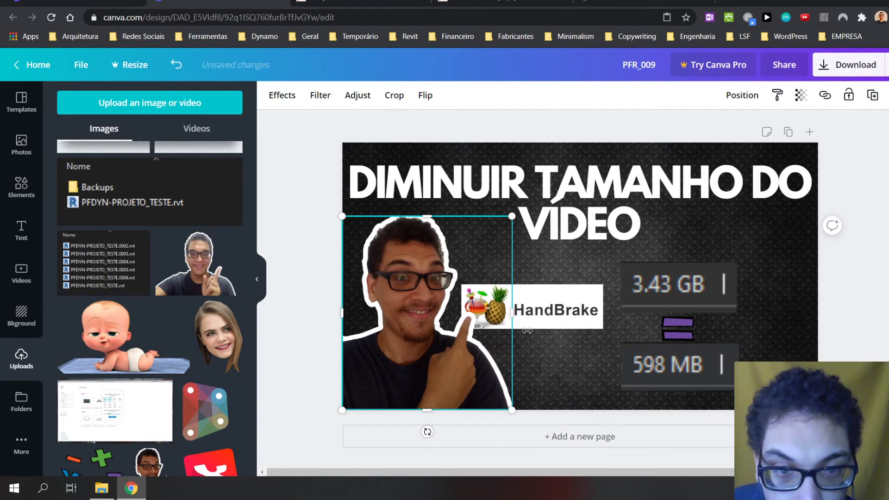
{"action": "left_click", "coordinate": [595, 311]}
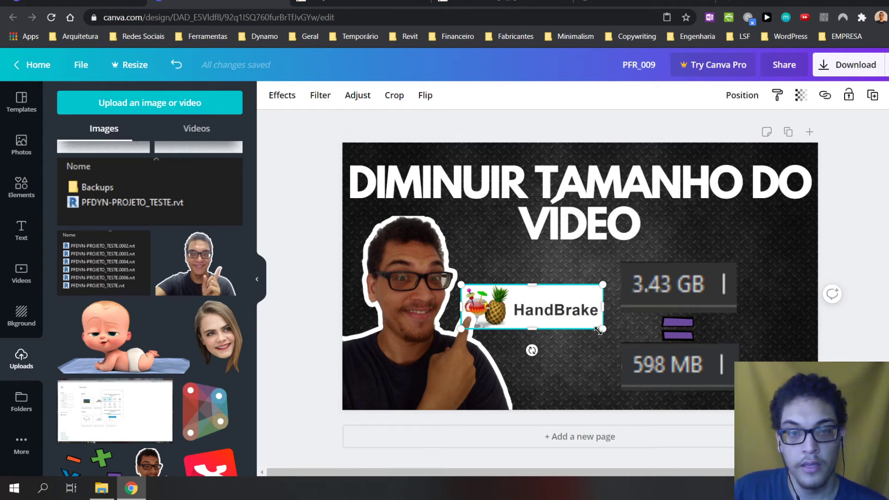
{"action": "key", "text": "ctrl+Tab"}
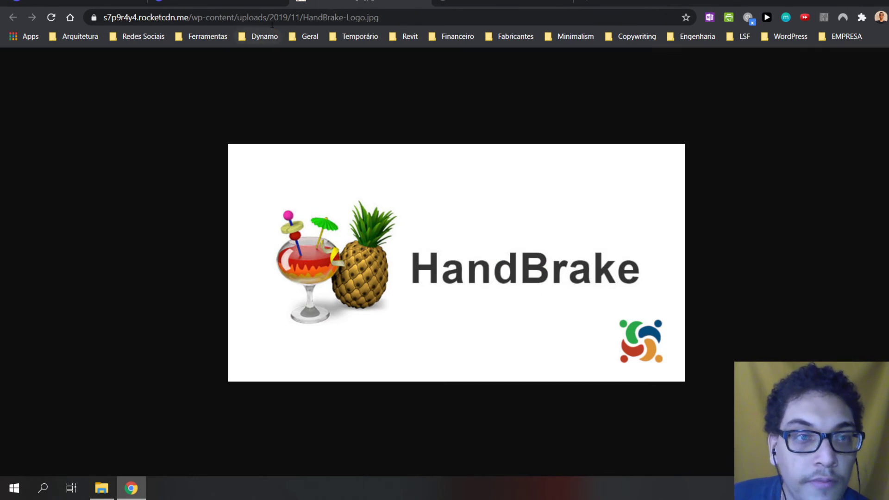
Search Google for 'handbrake' and switch to image results
{"action": "left_click", "coordinate": [276, 19]}
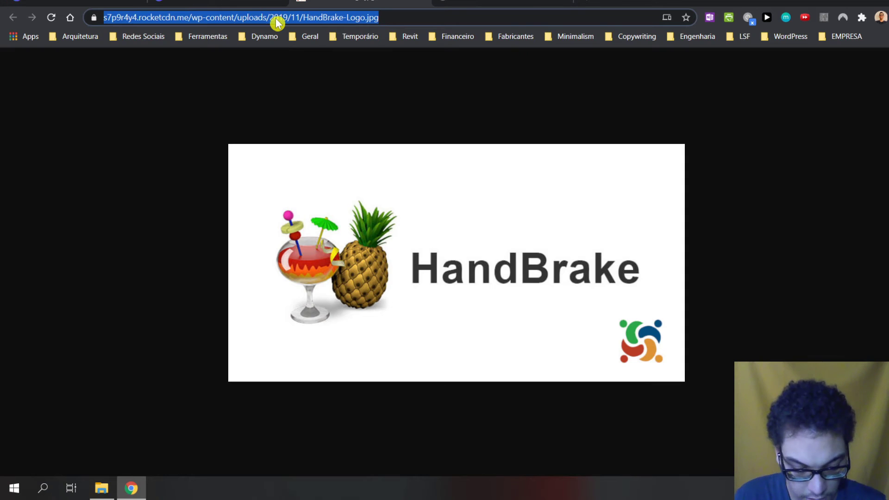
{"action": "type", "text": "handbrake"}
{"action": "key", "text": "Return"}
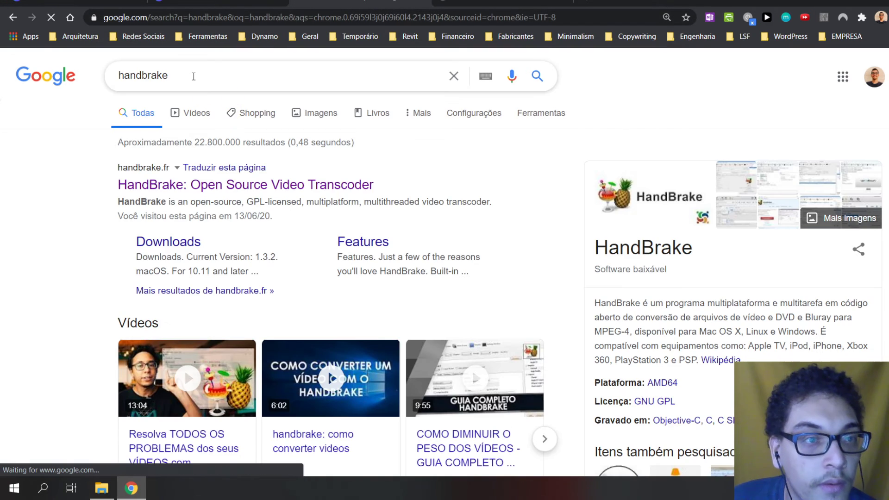
{"action": "left_click", "coordinate": [193, 77]}
{"action": "left_click", "coordinate": [246, 115]}
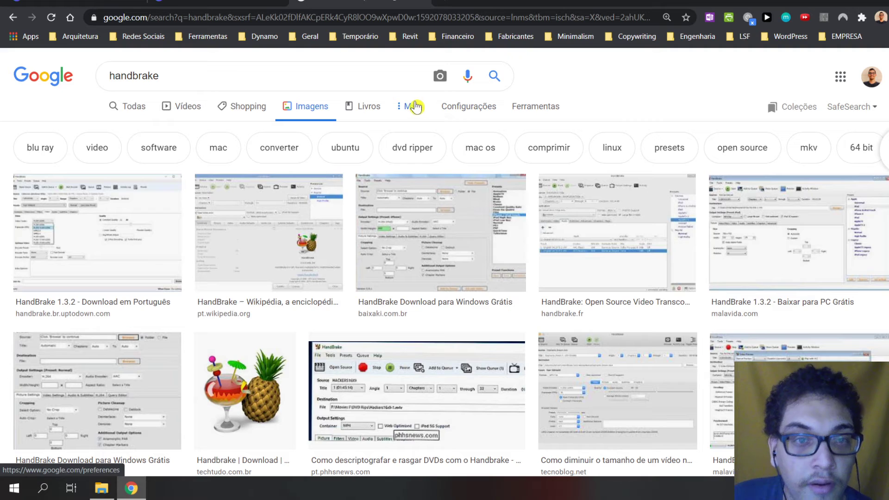
Filter the handbrake images by colour to Transparent and browse the results
{"action": "left_click", "coordinate": [412, 106]}
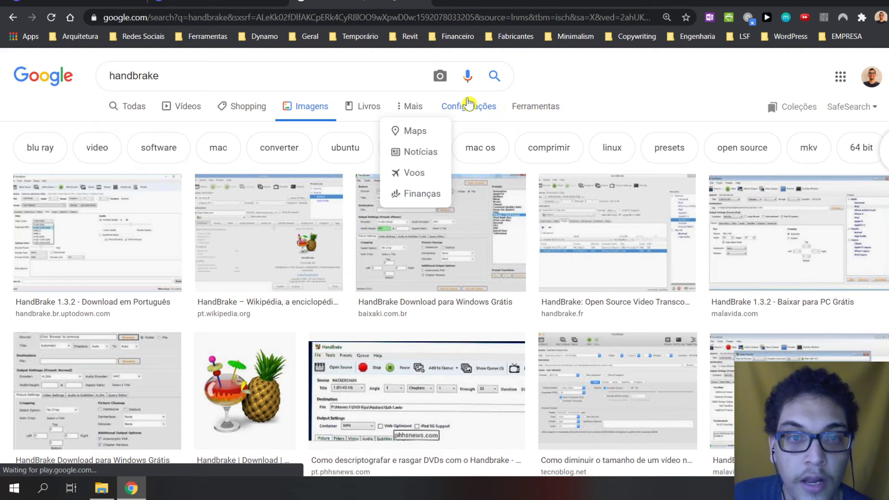
{"action": "left_click", "coordinate": [470, 110]}
{"action": "left_click", "coordinate": [515, 114]}
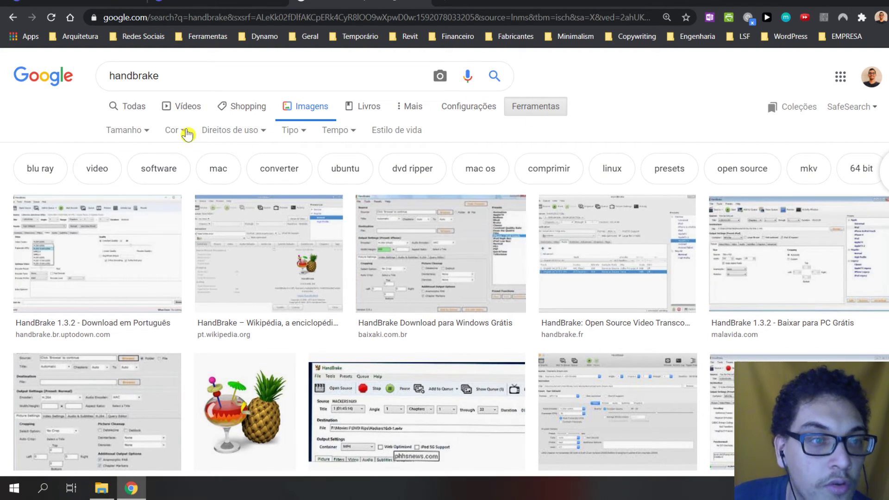
{"action": "left_click", "coordinate": [181, 130]}
{"action": "left_click", "coordinate": [199, 188]}
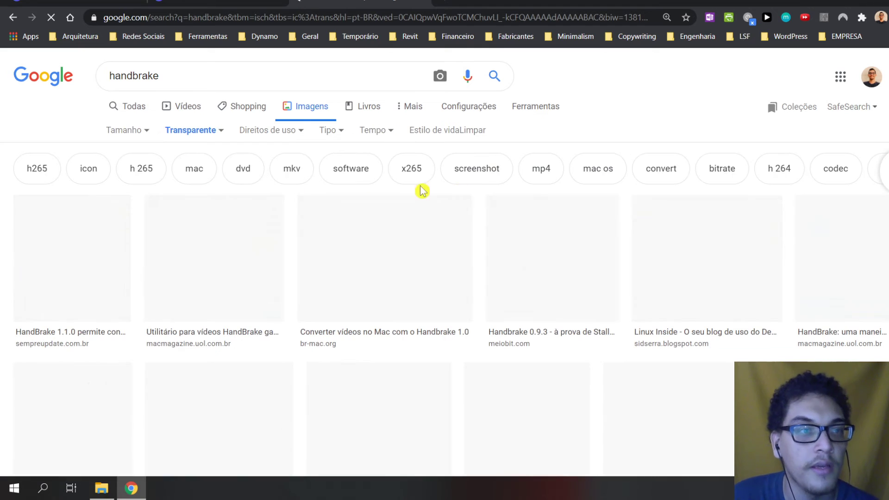
{"action": "scroll", "coordinate": [258, 203], "scroll_direction": "down", "scroll_amount": 3}
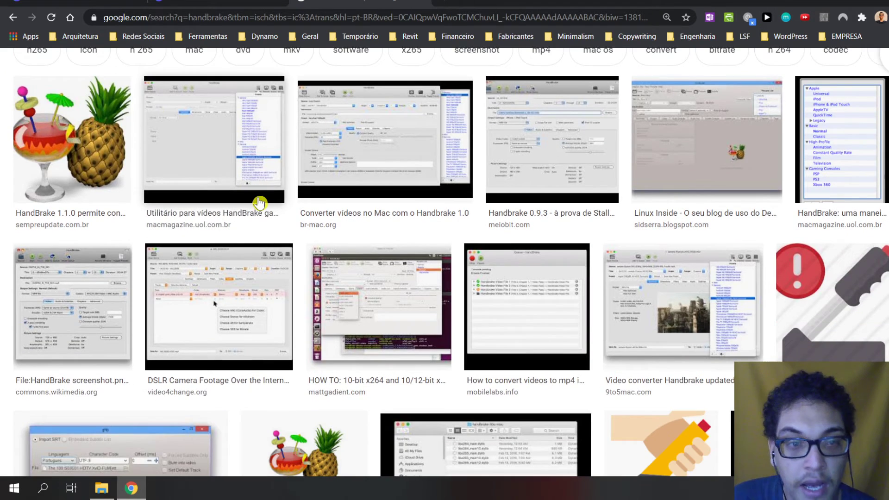
{"action": "scroll", "coordinate": [262, 204], "scroll_direction": "down", "scroll_amount": 4}
{"action": "scroll", "coordinate": [370, 277], "scroll_direction": "down", "scroll_amount": 3}
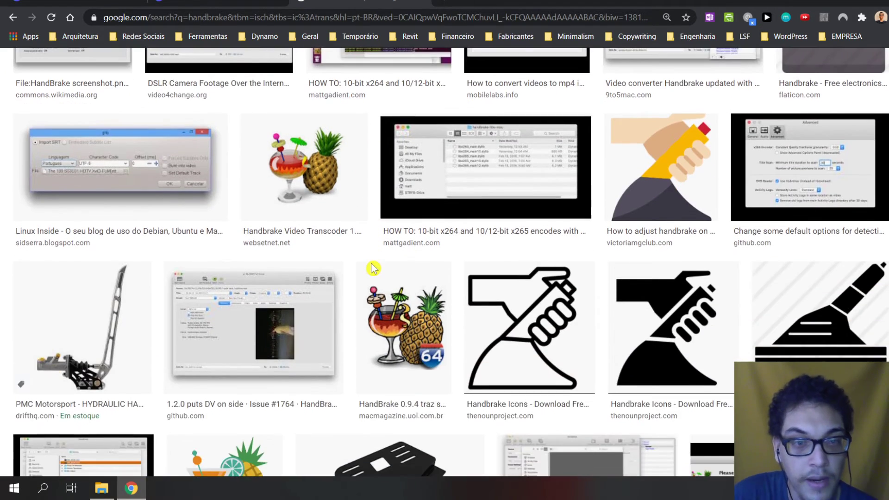
{"action": "scroll", "coordinate": [372, 268], "scroll_direction": "down", "scroll_amount": 6}
{"action": "scroll", "coordinate": [372, 268], "scroll_direction": "down", "scroll_amount": 4}
{"action": "scroll", "coordinate": [372, 271], "scroll_direction": "down", "scroll_amount": 4}
{"action": "scroll", "coordinate": [372, 273], "scroll_direction": "down", "scroll_amount": 4}
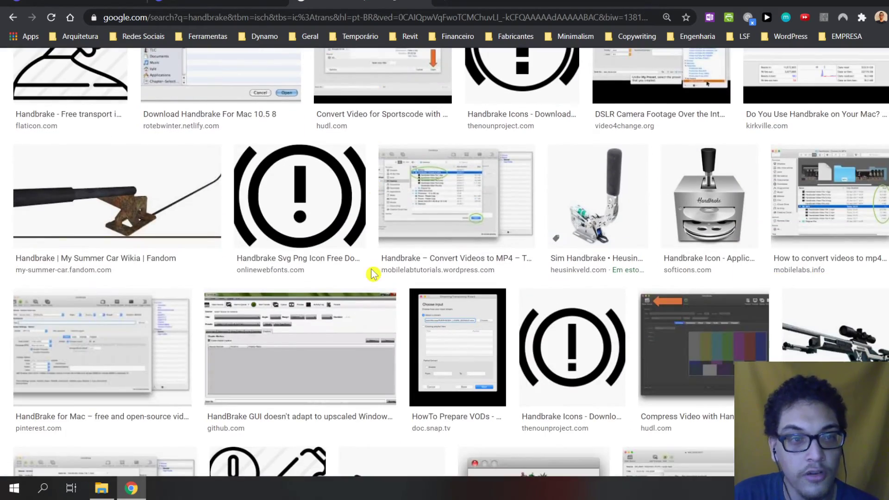
{"action": "scroll", "coordinate": [372, 273], "scroll_direction": "down", "scroll_amount": 5}
{"action": "scroll", "coordinate": [372, 276], "scroll_direction": "down", "scroll_amount": 5}
{"action": "scroll", "coordinate": [372, 276], "scroll_direction": "down", "scroll_amount": 5}
{"action": "scroll", "coordinate": [372, 276], "scroll_direction": "up", "scroll_amount": 5}
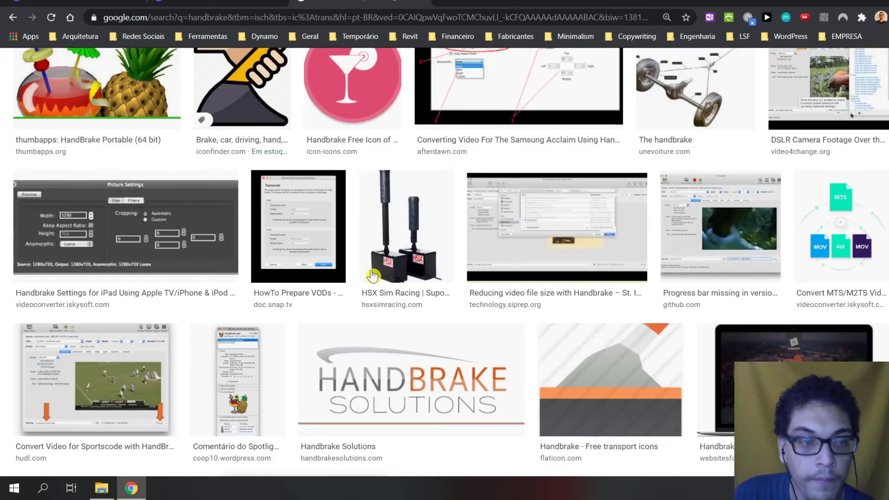
{"action": "scroll", "coordinate": [373, 276], "scroll_direction": "up", "scroll_amount": 5}
{"action": "scroll", "coordinate": [373, 275], "scroll_direction": "up", "scroll_amount": 5}
{"action": "scroll", "coordinate": [373, 275], "scroll_direction": "up", "scroll_amount": 5}
{"action": "scroll", "coordinate": [373, 274], "scroll_direction": "up", "scroll_amount": 2}
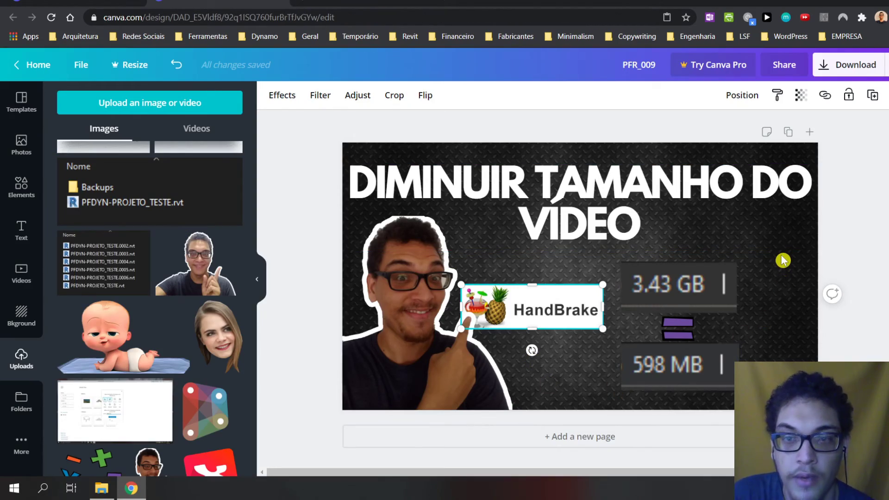
Select the 3.43 GB / 598 MB comparison and shift it to the right
{"action": "left_click", "coordinate": [782, 260]}
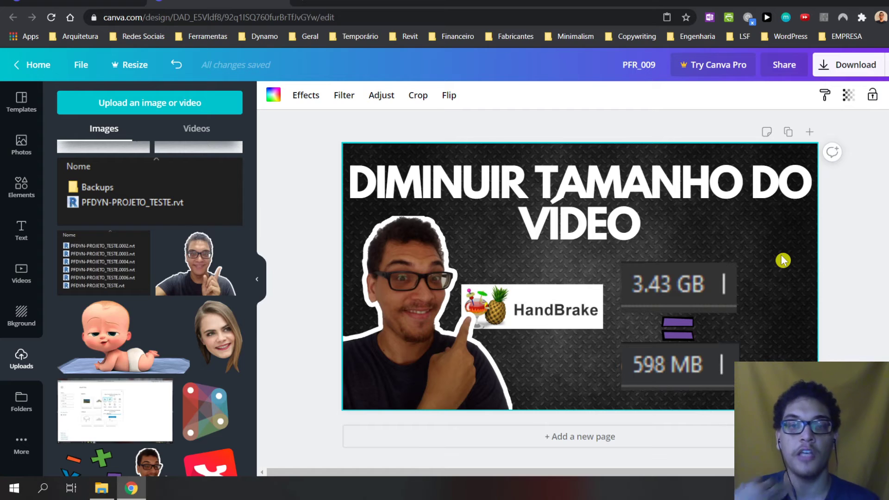
{"action": "left_click_drag", "start_coordinate": [611, 254], "coordinate": [674, 412]}
{"action": "left_click_drag", "start_coordinate": [665, 283], "coordinate": [722, 277]}
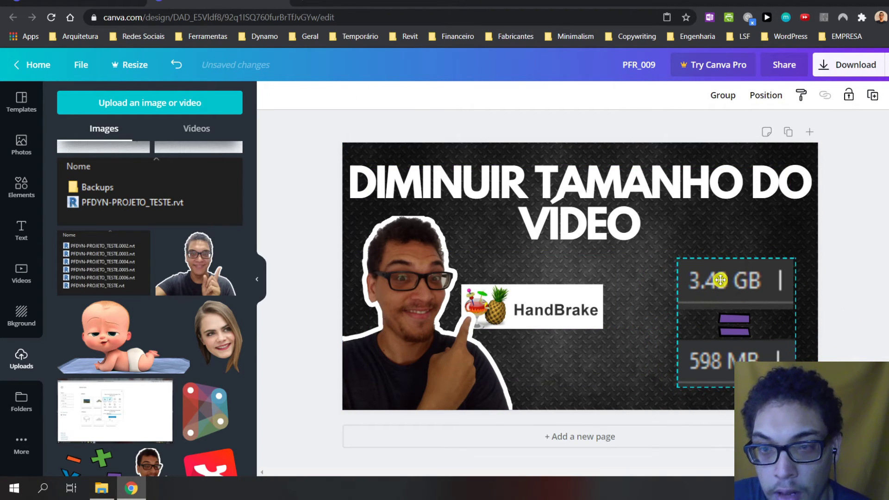
Enlarge the HandBrake logo and reposition it next to the thumb
{"action": "left_click", "coordinate": [588, 308]}
{"action": "left_click_drag", "start_coordinate": [602, 284], "coordinate": [635, 274]}
{"action": "left_click_drag", "start_coordinate": [581, 300], "coordinate": [567, 310]}
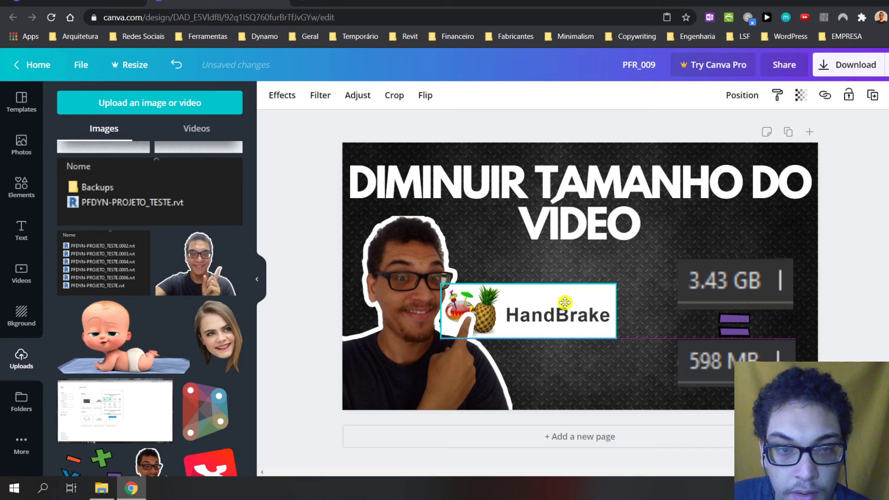
{"action": "left_click_drag", "start_coordinate": [567, 310], "coordinate": [560, 306]}
Review the finished thumbnail layout and open the design's publishing options
{"action": "left_click", "coordinate": [553, 277]}
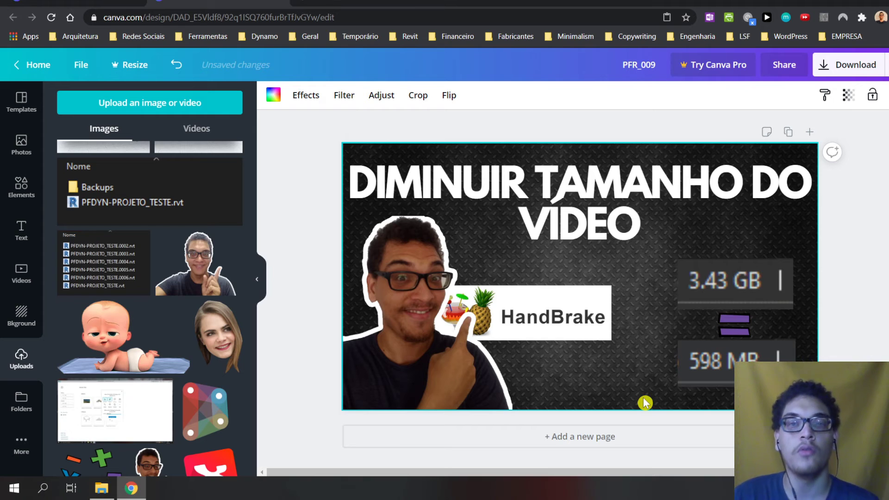
{"action": "left_click", "coordinate": [593, 201]}
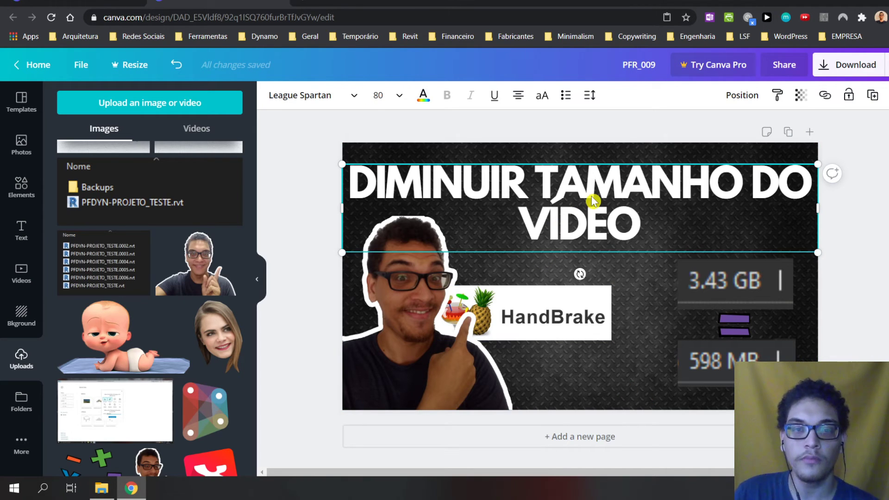
{"action": "left_click", "coordinate": [864, 173]}
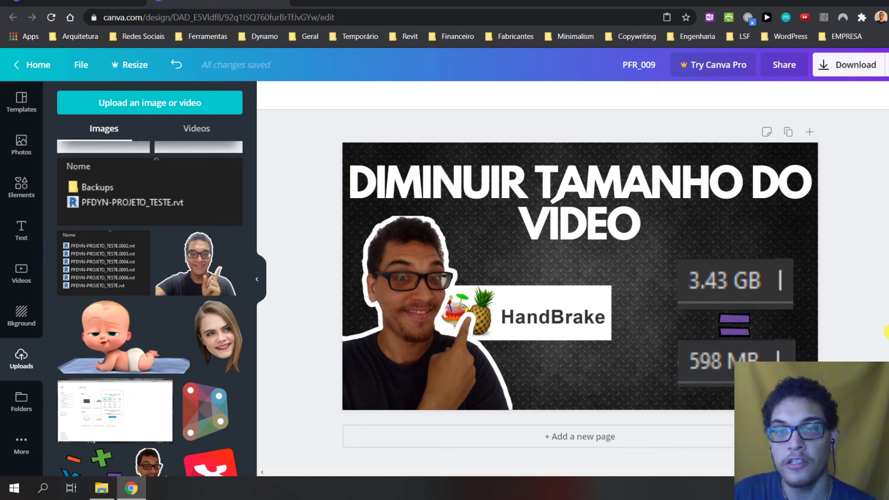
{"action": "left_click", "coordinate": [851, 65]}
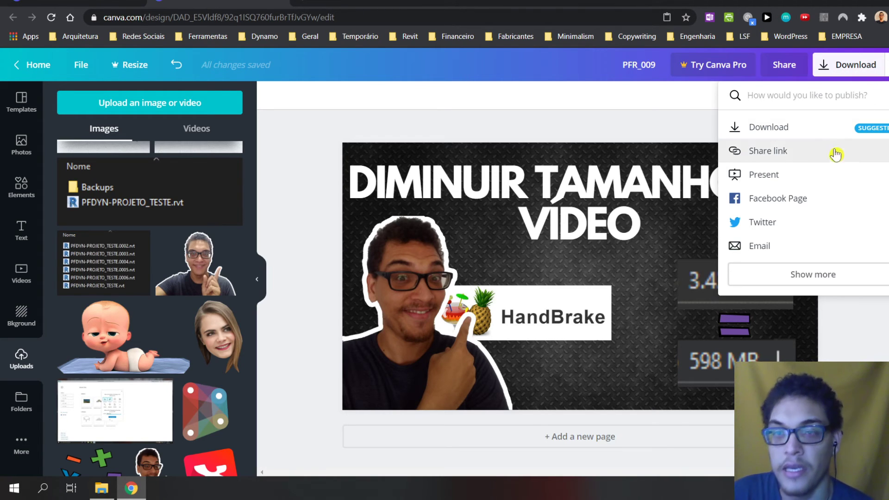
Check the PNG file type in Download settings, then close without downloading
{"action": "left_click", "coordinate": [817, 129]}
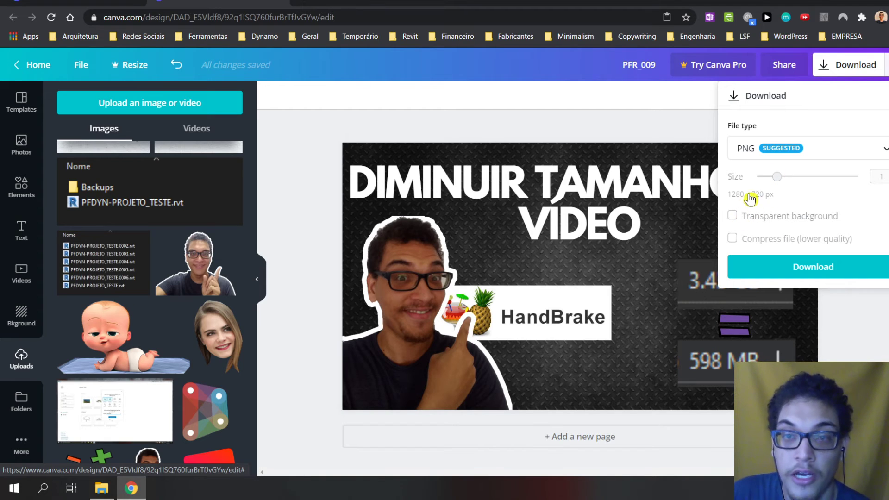
{"action": "left_click", "coordinate": [847, 358]}
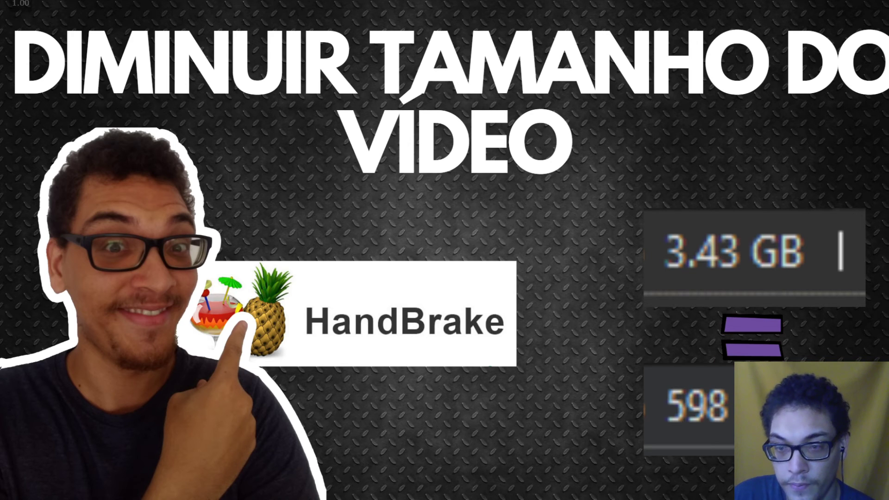
Re-enter full-screen presentation and take a Snagit capture of the thumbnail
{"action": "key", "text": "Escape"}
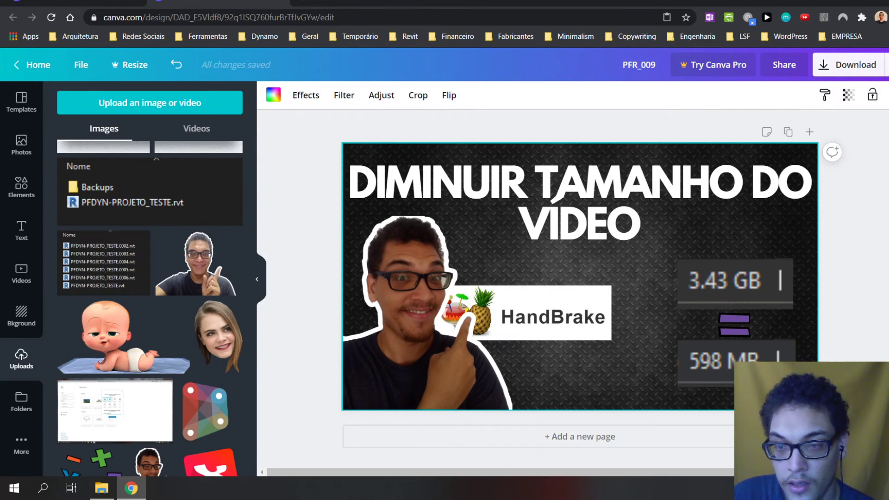
{"action": "key", "text": "ctrl+alt+p"}
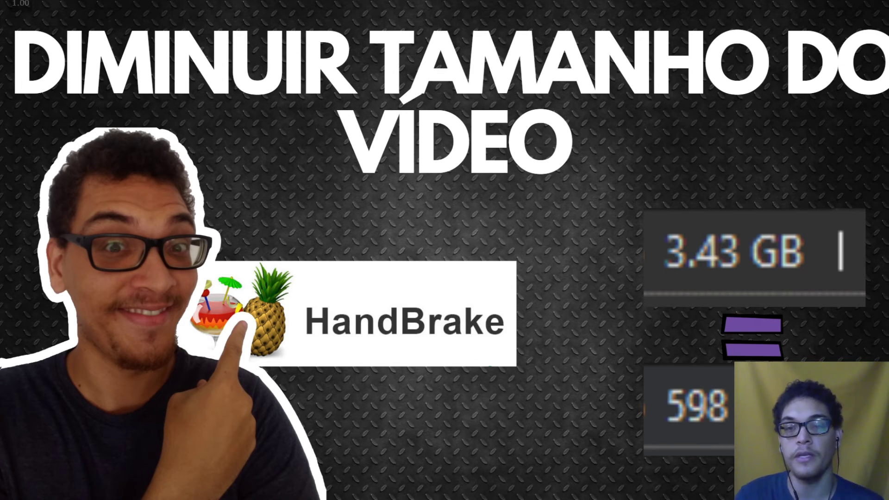
{"action": "key", "text": "Print"}
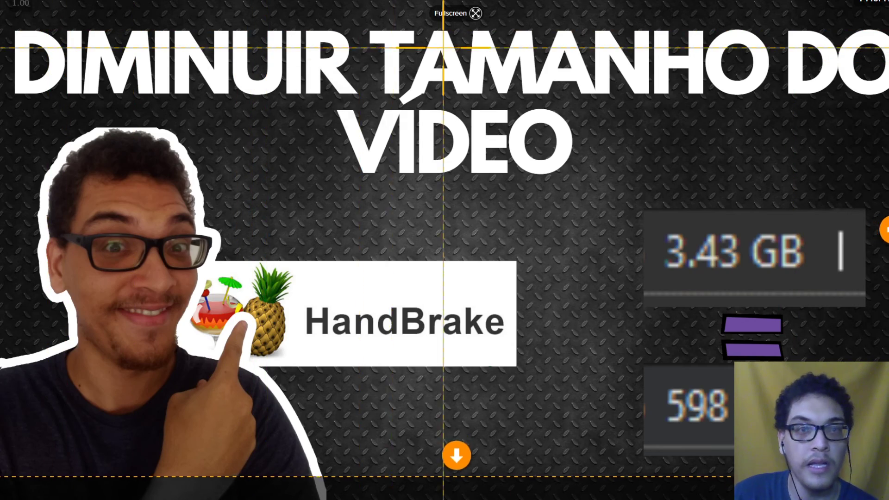
{"action": "key", "text": "Escape"}
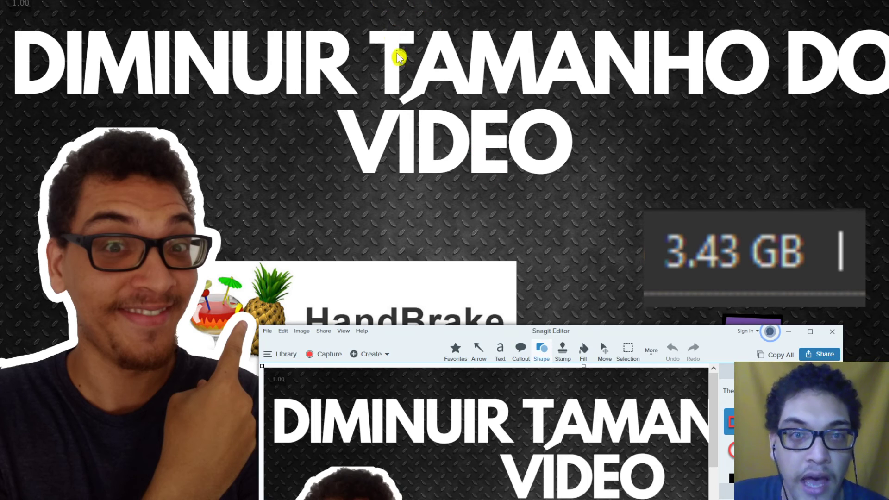
Maximize Snagit Editor and bring up Save As for the capture
{"action": "double_click", "coordinate": [624, 343]}
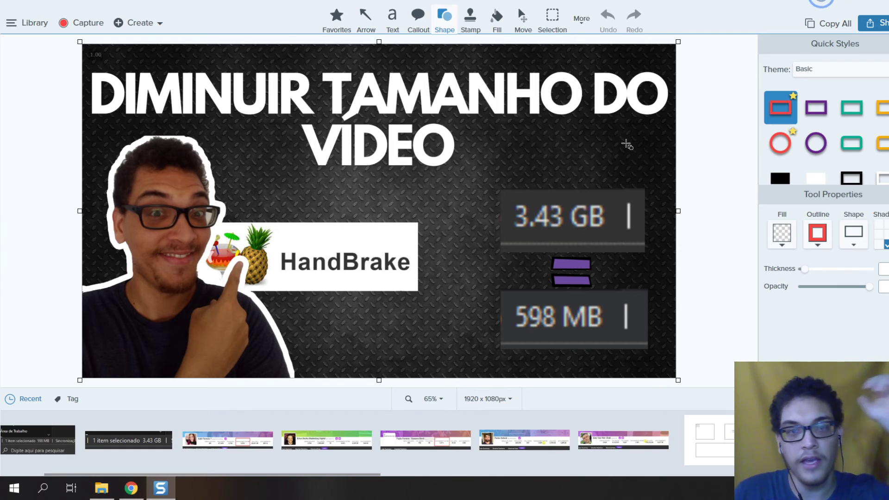
{"action": "left_click", "coordinate": [10, 22]}
{"action": "left_click", "coordinate": [674, 121]}
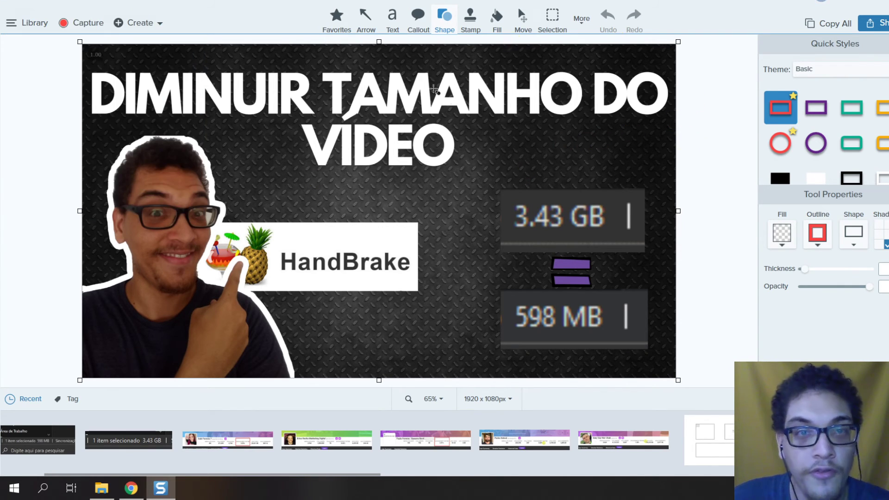
{"action": "left_click", "coordinate": [11, 23]}
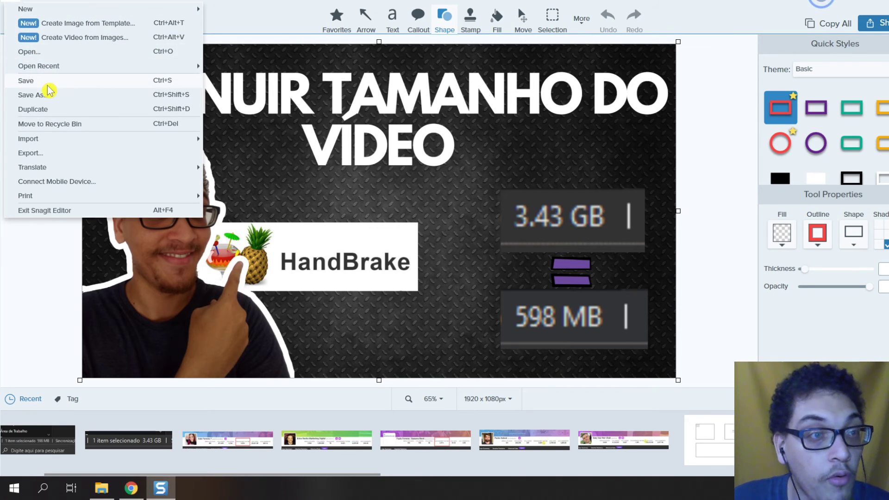
{"action": "left_click", "coordinate": [46, 81]}
{"action": "left_click_drag", "start_coordinate": [539, 73], "coordinate": [433, 91]}
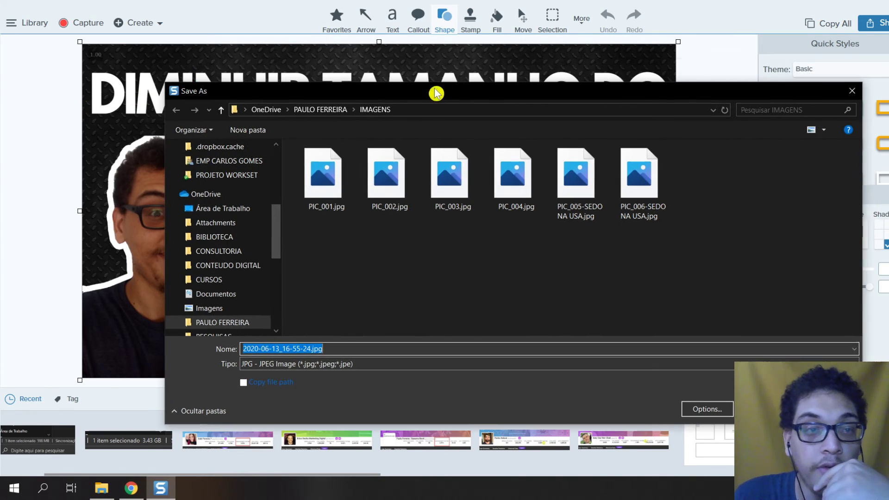
Save the capture as JPG in a new 'thumbnail' folder under PF RECOMENDA > PFR_009-HANDBRAKE
{"action": "left_click", "coordinate": [242, 209]}
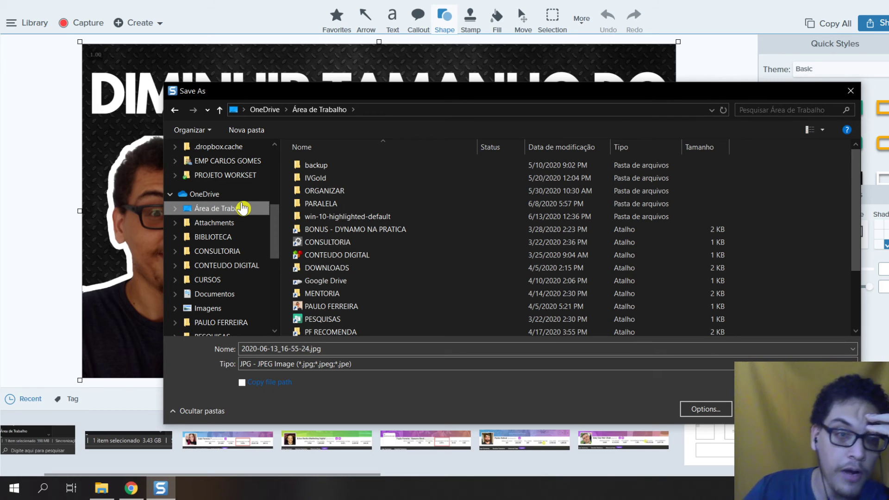
{"action": "left_click", "coordinate": [368, 244]}
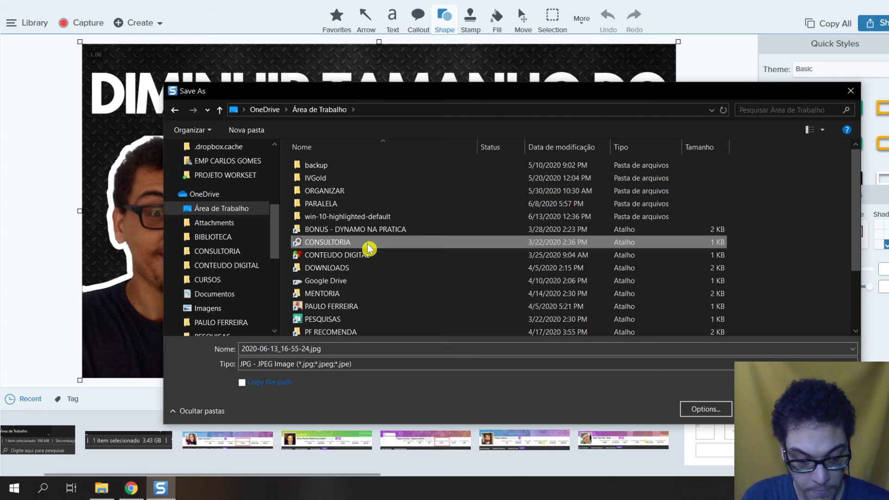
{"action": "scroll", "coordinate": [369, 249], "scroll_direction": "down", "scroll_amount": 2}
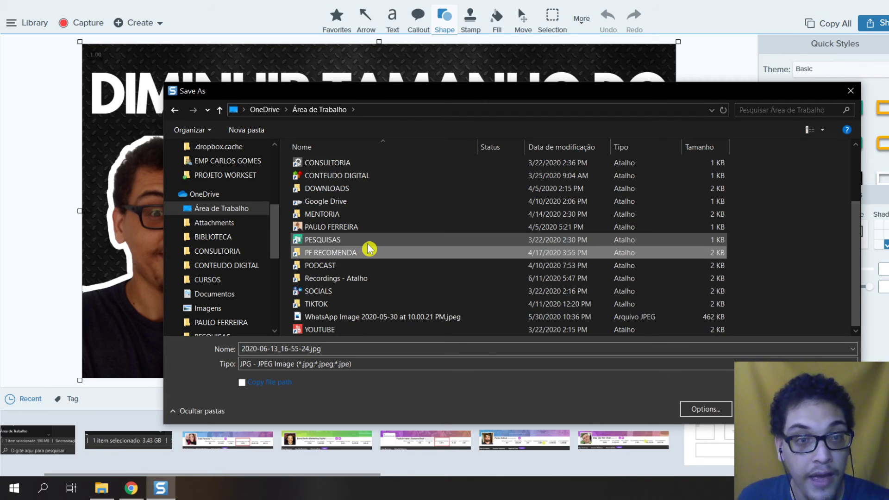
{"action": "double_click", "coordinate": [369, 250]}
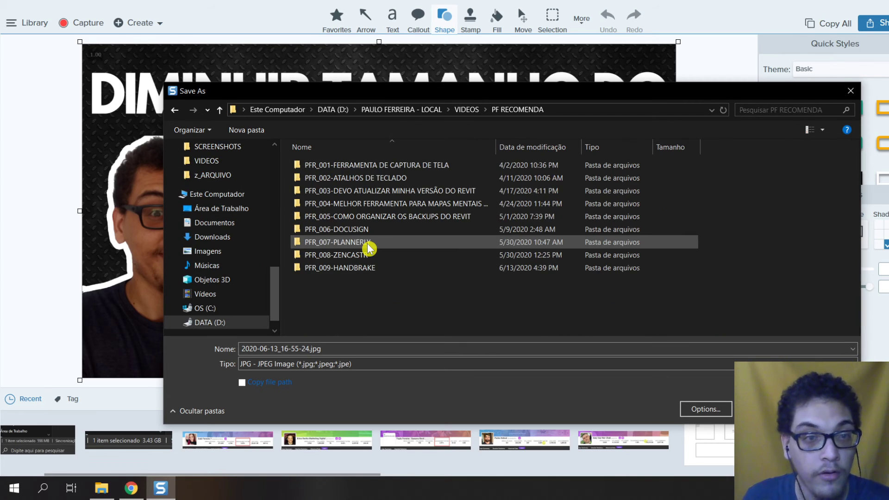
{"action": "double_click", "coordinate": [368, 268]}
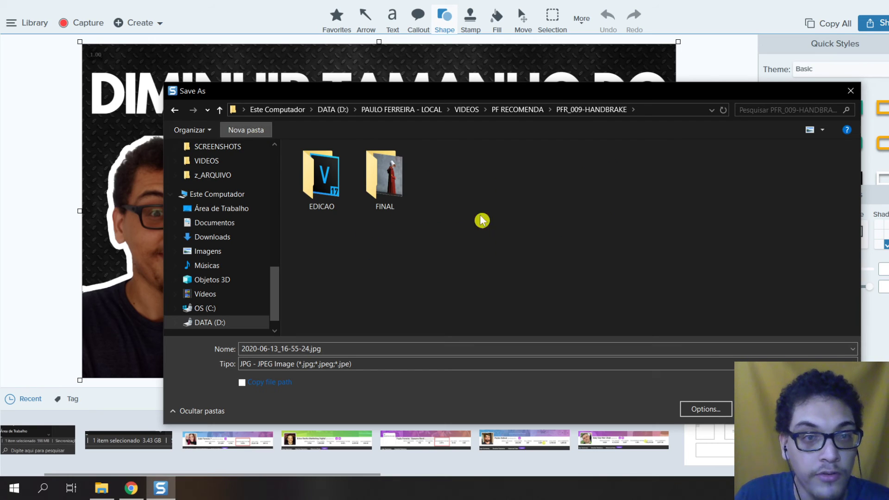
{"action": "left_click", "coordinate": [246, 130]}
{"action": "type", "text": "thumbnail"}
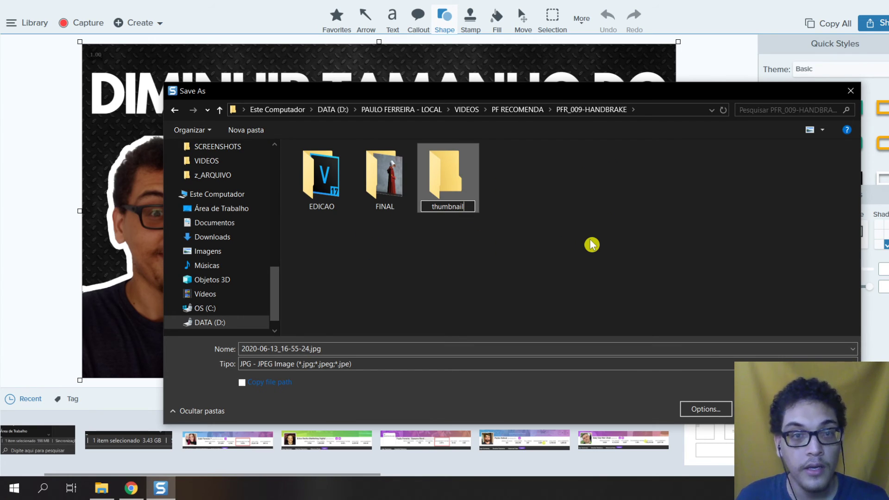
{"action": "key", "text": "Return"}
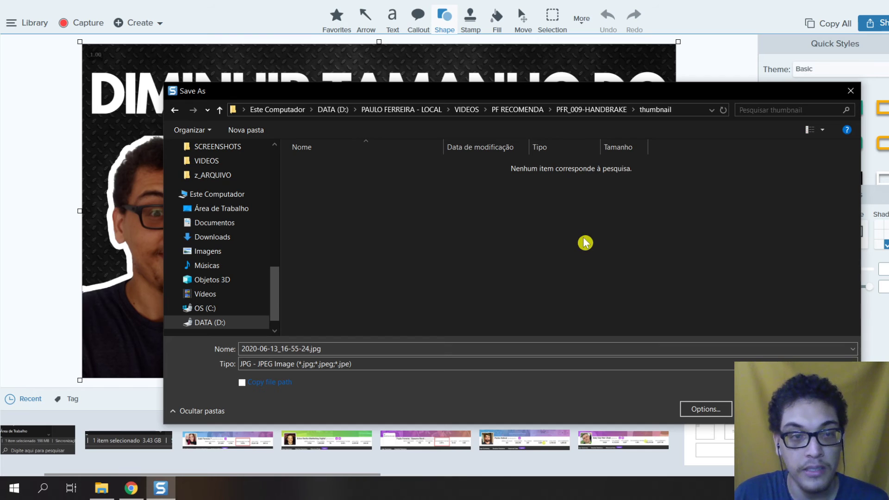
{"action": "left_click", "coordinate": [782, 409]}
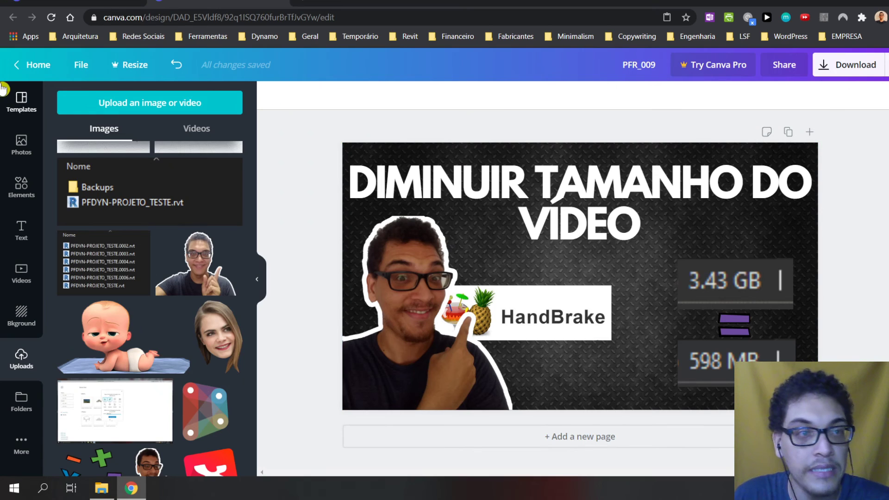
Go to Canva Home, then view the Pricing page with Free, Pro and Enterprise plans
{"action": "left_click", "coordinate": [33, 65]}
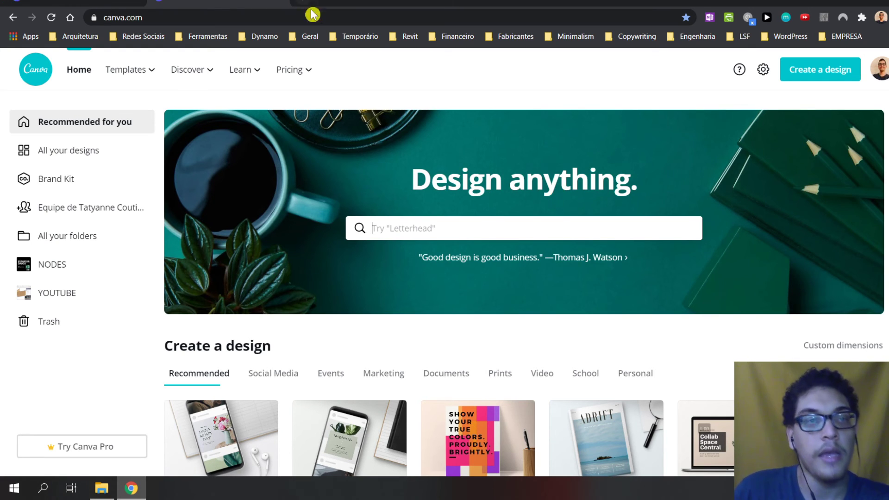
{"action": "mouse_move", "coordinate": [289, 69]}
{"action": "left_click", "coordinate": [301, 73]}
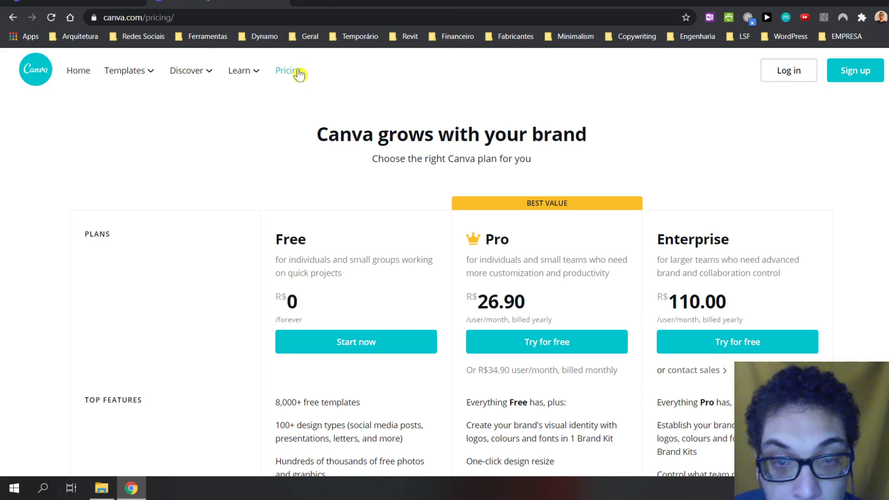
{"action": "mouse_move", "coordinate": [553, 319]}
{"action": "left_mouse_down"}
{"action": "mouse_move", "coordinate": [493, 289]}
{"action": "mouse_move", "coordinate": [501, 260]}
{"action": "left_mouse_up"}
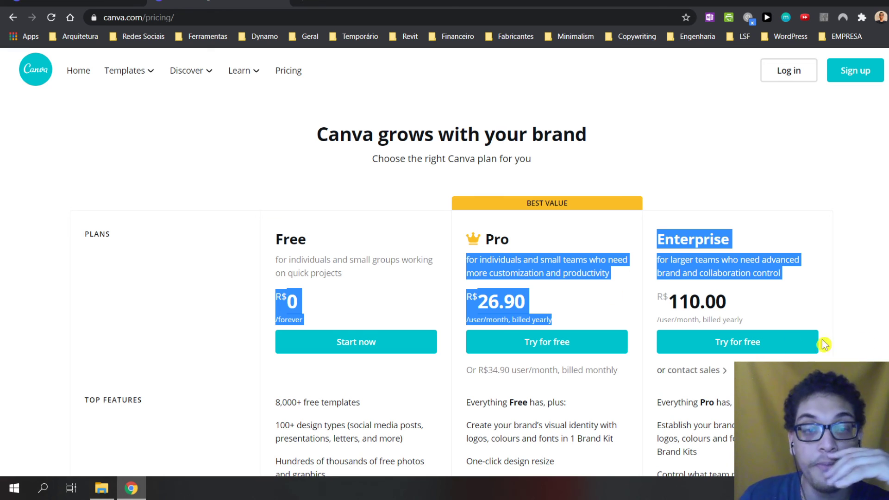
{"action": "mouse_move", "coordinate": [578, 323]}
{"action": "left_mouse_down"}
{"action": "mouse_move", "coordinate": [454, 228]}
{"action": "mouse_move", "coordinate": [424, 193]}
{"action": "left_mouse_up"}
{"action": "left_click", "coordinate": [417, 187]}
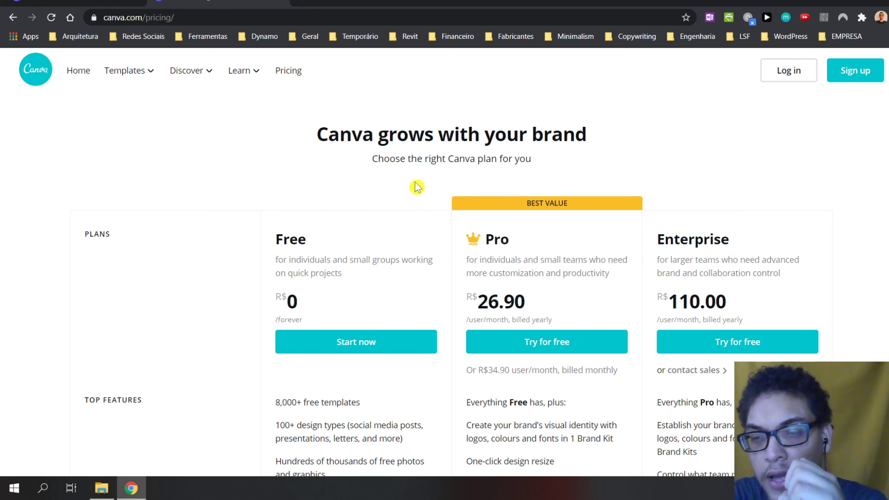
{"action": "scroll", "coordinate": [416, 187], "scroll_direction": "down", "scroll_amount": 1}
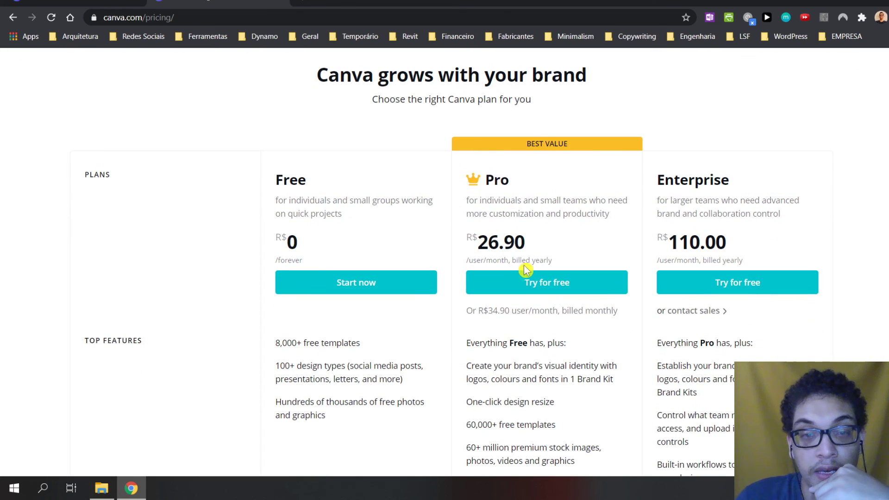
{"action": "mouse_move", "coordinate": [575, 258]}
{"action": "left_mouse_down"}
{"action": "mouse_move", "coordinate": [439, 226]}
{"action": "mouse_move", "coordinate": [586, 264]}
{"action": "mouse_move", "coordinate": [462, 132]}
{"action": "left_mouse_up"}
{"action": "left_click", "coordinate": [587, 266]}
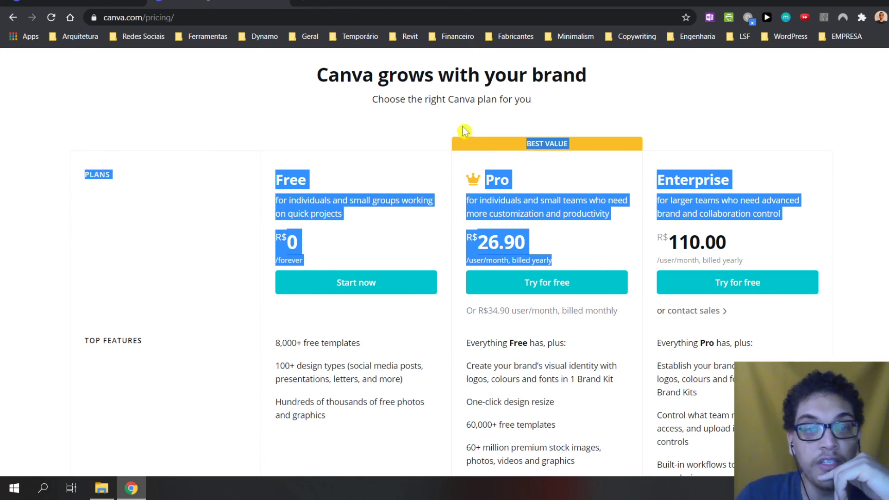
{"action": "left_click", "coordinate": [420, 123]}
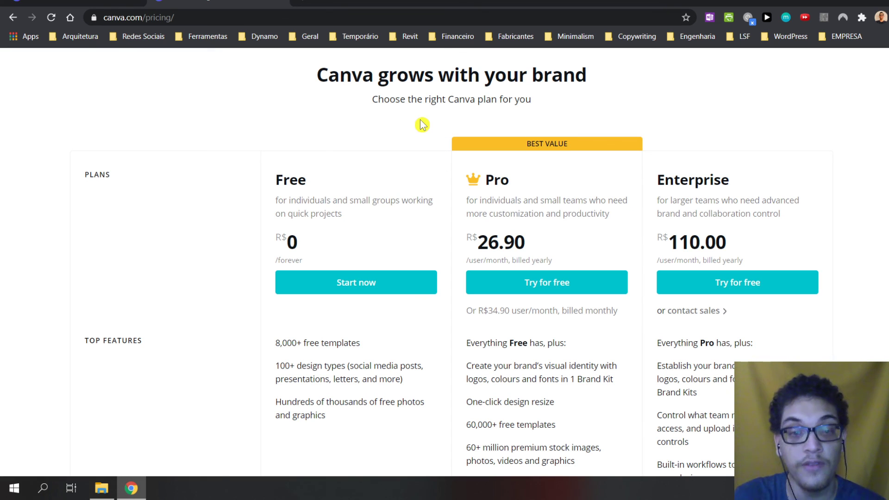
{"action": "left_click_drag", "start_coordinate": [603, 281], "coordinate": [429, 188]}
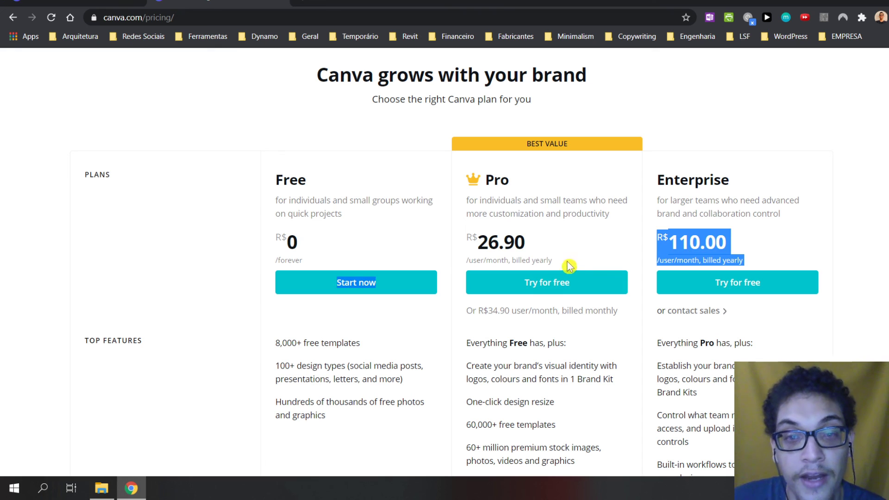
{"action": "left_click", "coordinate": [431, 173]}
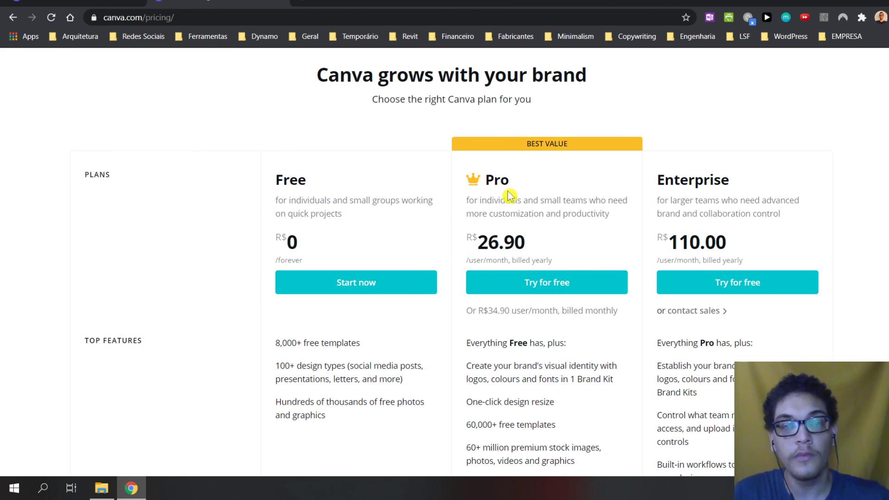
{"action": "scroll", "coordinate": [509, 196], "scroll_direction": "down", "scroll_amount": 5}
{"action": "scroll", "coordinate": [507, 195], "scroll_direction": "down", "scroll_amount": 4}
{"action": "scroll", "coordinate": [500, 272], "scroll_direction": "up", "scroll_amount": 4}
{"action": "scroll", "coordinate": [477, 297], "scroll_direction": "up", "scroll_amount": 5}
{"action": "scroll", "coordinate": [475, 297], "scroll_direction": "down", "scroll_amount": 1}
{"action": "scroll", "coordinate": [475, 297], "scroll_direction": "down", "scroll_amount": 4}
{"action": "scroll", "coordinate": [475, 298], "scroll_direction": "up", "scroll_amount": 5}
{"action": "scroll", "coordinate": [475, 297], "scroll_direction": "up", "scroll_amount": 2}
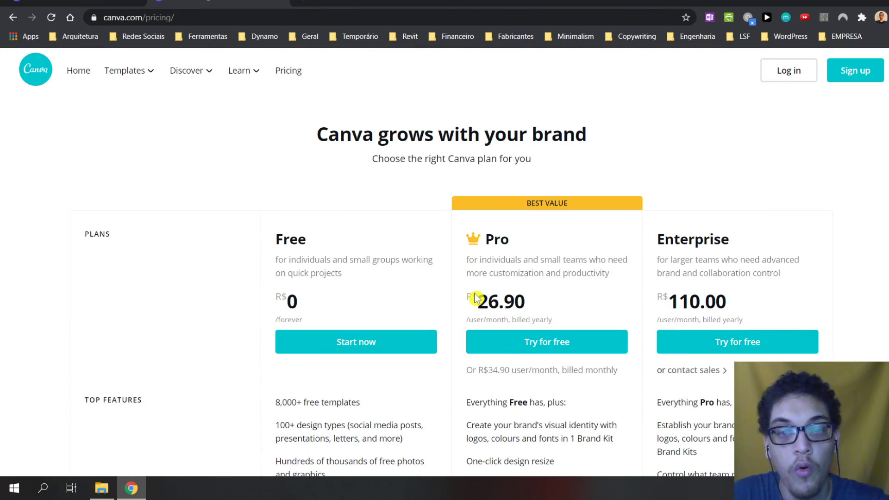